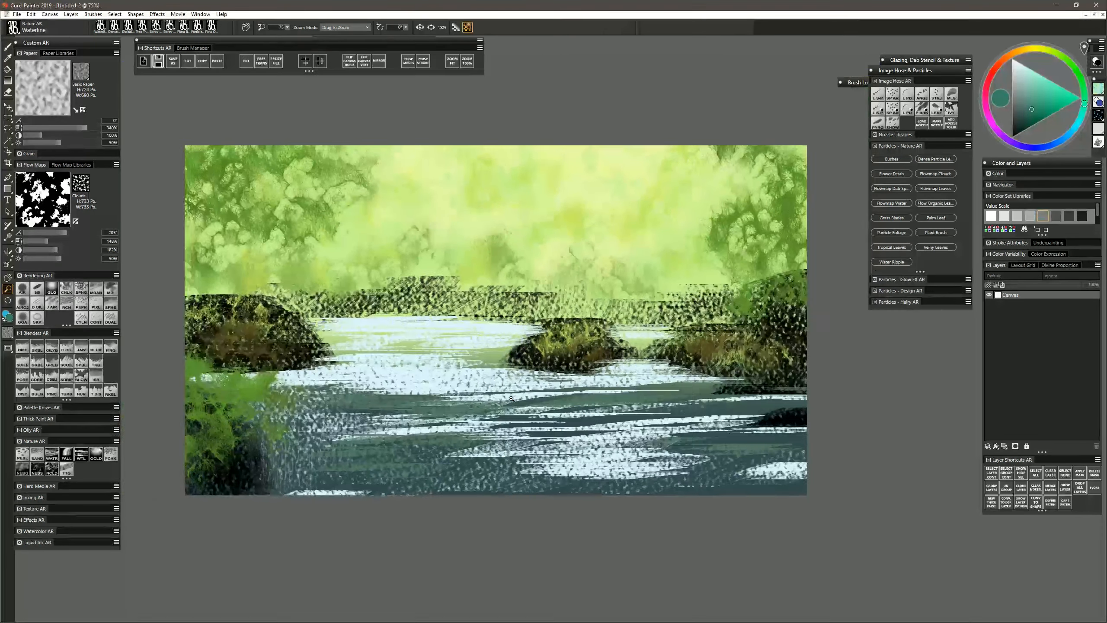
# Step: Paint black tree trunks rising from the left and right banks with the Tree Trunks Grainy brush
pyautogui.click(66, 469)
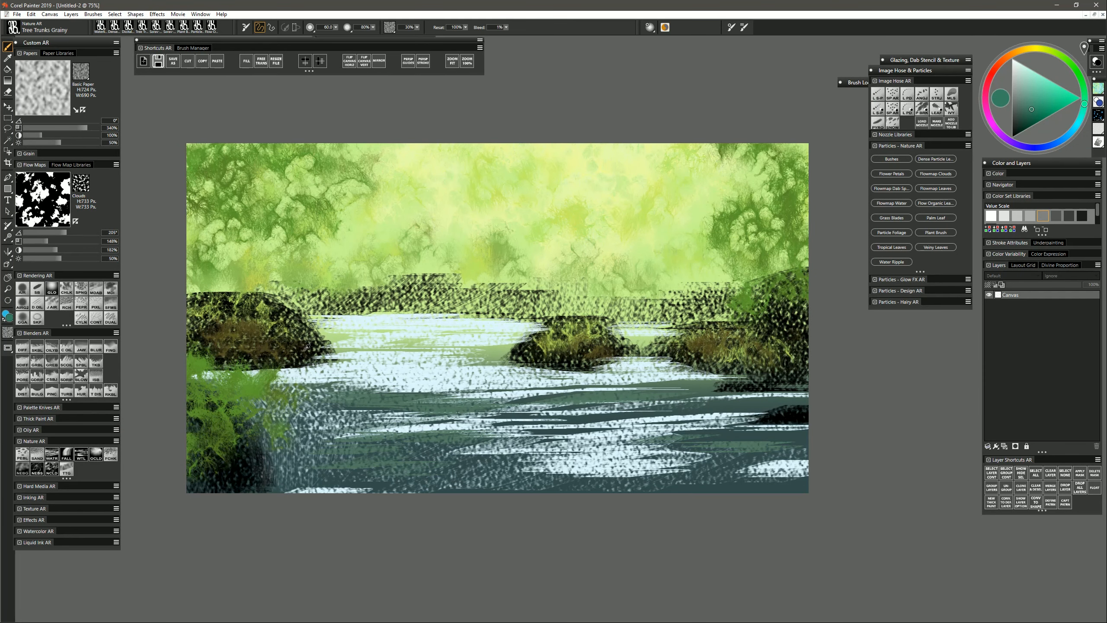
pyautogui.moveTo(242, 296); pyautogui.dragTo(280, 143)
pyautogui.moveTo(239, 301); pyautogui.dragTo(228, 143)
pyautogui.moveTo(198, 296); pyautogui.dragTo(187, 205)
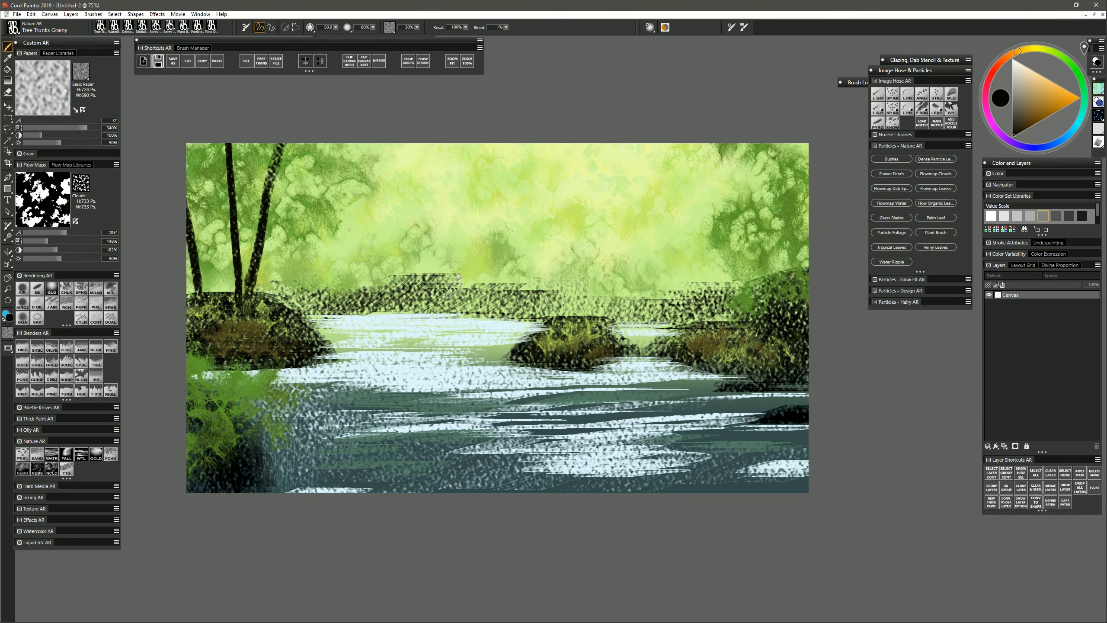
pyautogui.moveTo(788, 279); pyautogui.dragTo(774, 143)
pyautogui.moveTo(791, 275); pyautogui.dragTo(809, 168)
pyautogui.moveTo(778, 279); pyautogui.dragTo(703, 143)
# Step: Paint a leaning black trunk at the left rock's edge and two trunks behind the center rock, discarding the stray stroke near the right trees
pyautogui.moveTo(299, 311); pyautogui.dragTo(372, 144)
pyautogui.moveTo(511, 291); pyautogui.dragTo(480, 144)
pyautogui.moveTo(568, 304); pyautogui.dragTo(569, 144)
pyautogui.moveTo(730, 176); pyautogui.dragTo(744, 144)
pyautogui.hotkey('ctrl', 'z')
# Step: Add thin black branches spreading from the right, center and left tree trunks into the canopy
pyautogui.moveTo(611, 189); pyautogui.dragTo(708, 180)
pyautogui.moveTo(670, 177); pyautogui.dragTo(713, 205)
pyautogui.moveTo(582, 144)
pyautogui.mouseDown()
pyautogui.moveTo(604, 219)
pyautogui.moveTo(600, 199)
pyautogui.mouseUp()
pyautogui.moveTo(552, 185); pyautogui.dragTo(470, 196)
pyautogui.moveTo(550, 163); pyautogui.dragTo(577, 145)
pyautogui.moveTo(544, 144); pyautogui.dragTo(566, 246)
pyautogui.moveTo(236, 196); pyautogui.dragTo(270, 143)
pyautogui.moveTo(223, 173); pyautogui.dragTo(221, 143)
# Step: Choose a neutral gray and brush highlights along the left bank's trunks and the leaning tree
pyautogui.click(1009, 54)
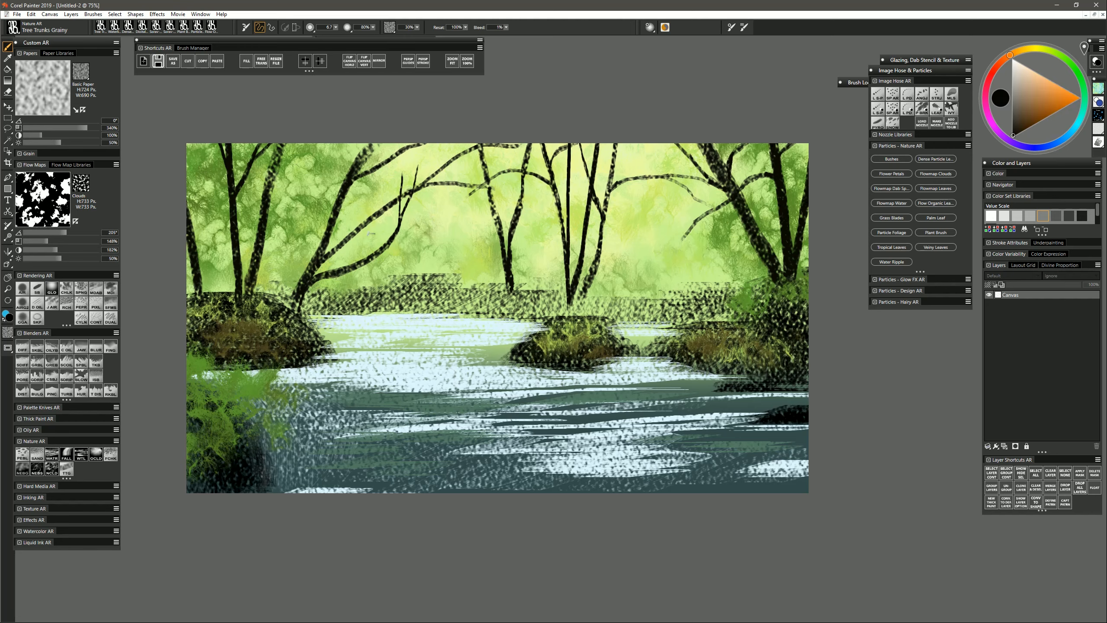
pyautogui.click(1074, 67)
pyautogui.moveTo(1025, 119); pyautogui.dragTo(1016, 104)
pyautogui.moveTo(233, 219)
pyautogui.mouseDown()
pyautogui.moveTo(239, 281)
pyautogui.moveTo(228, 145)
pyautogui.mouseUp()
pyautogui.moveTo(269, 181); pyautogui.dragTo(254, 283)
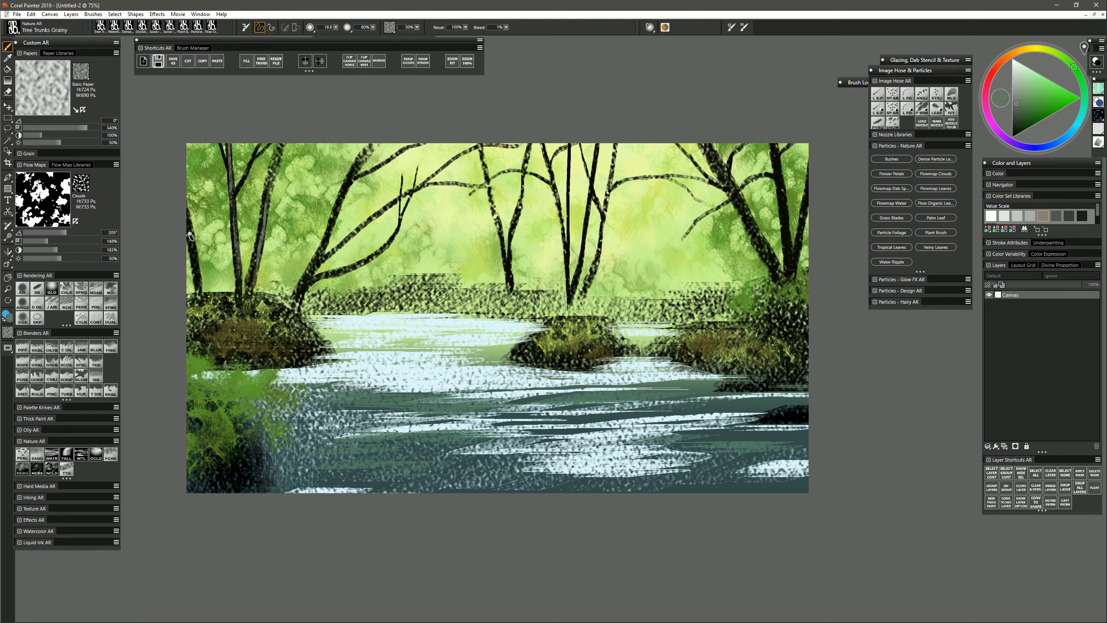
pyautogui.moveTo(189, 222); pyautogui.dragTo(199, 281)
pyautogui.moveTo(303, 299); pyautogui.dragTo(360, 152)
pyautogui.moveTo(358, 226); pyautogui.dragTo(336, 248)
pyautogui.moveTo(327, 276); pyautogui.dragTo(349, 269)
# Step: Brush gray highlights along the center trunk and the trunks on the right bank
pyautogui.moveTo(571, 292); pyautogui.dragTo(584, 253)
pyautogui.moveTo(714, 164); pyautogui.dragTo(763, 249)
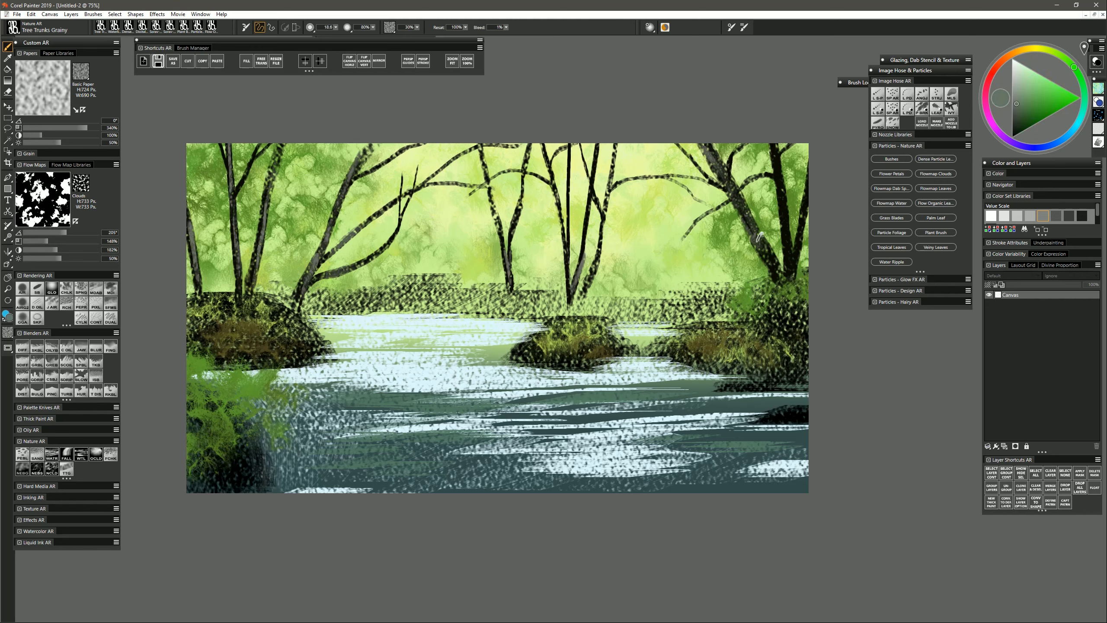
pyautogui.moveTo(779, 153); pyautogui.dragTo(784, 267)
pyautogui.moveTo(803, 201); pyautogui.dragTo(800, 231)
# Step: Enlarge the brush and block in the far bank behind the river with gray strokes
pyautogui.press(']')
pyautogui.moveTo(471, 289); pyautogui.dragTo(467, 296)
pyautogui.moveTo(448, 287); pyautogui.dragTo(415, 293)
pyautogui.moveTo(394, 283); pyautogui.dragTo(380, 305)
pyautogui.moveTo(438, 312); pyautogui.dragTo(714, 307)
# Step: Sample the near-black of the foreground rock and fill in the dark foreground rock and the left bank's rock edges
pyautogui.press('[')
pyautogui.keyDown('alt'); pyautogui.click(253, 454); pyautogui.keyUp('alt')
pyautogui.moveTo(267, 438); pyautogui.dragTo(272, 485)
pyautogui.moveTo(263, 484)
pyautogui.mouseDown()
pyautogui.moveTo(256, 429)
pyautogui.moveTo(250, 473)
pyautogui.mouseUp()
pyautogui.moveTo(206, 485); pyautogui.dragTo(189, 482)
pyautogui.moveTo(231, 362)
pyautogui.mouseDown()
pyautogui.moveTo(301, 366)
pyautogui.moveTo(327, 349)
pyautogui.moveTo(223, 352)
pyautogui.mouseUp()
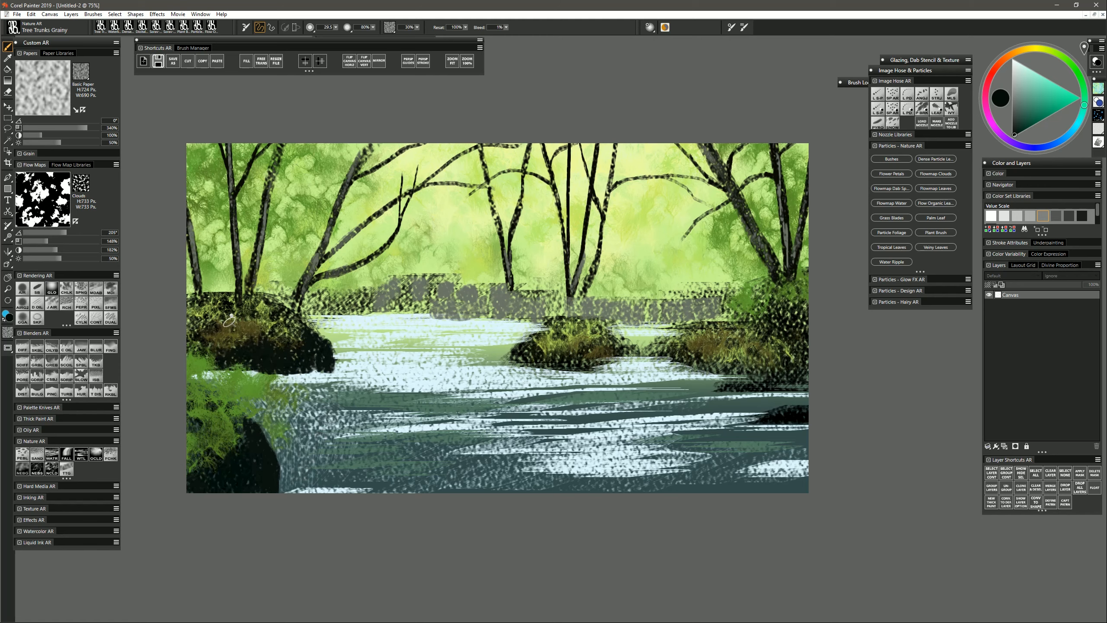
pyautogui.moveTo(192, 307); pyautogui.dragTo(233, 320)
pyautogui.moveTo(233, 321)
pyautogui.mouseDown()
pyautogui.moveTo(299, 286)
pyautogui.moveTo(311, 262)
pyautogui.mouseUp()
# Step: Darken the bases of the center rock and right bank, and add small dark gaps along the far bank
pyautogui.moveTo(507, 349)
pyautogui.mouseDown()
pyautogui.moveTo(618, 369)
pyautogui.moveTo(660, 342)
pyautogui.moveTo(736, 383)
pyautogui.moveTo(801, 394)
pyautogui.moveTo(745, 305)
pyautogui.moveTo(693, 331)
pyautogui.moveTo(802, 355)
pyautogui.moveTo(765, 358)
pyautogui.mouseUp()
pyautogui.press('[')
pyautogui.press('[')
pyautogui.moveTo(505, 321)
pyautogui.mouseDown()
pyautogui.moveTo(528, 301)
pyautogui.moveTo(666, 303)
pyautogui.moveTo(492, 287)
pyautogui.moveTo(379, 310)
pyautogui.moveTo(436, 305)
pyautogui.mouseUp()
pyautogui.press('m')
pyautogui.moveTo(576, 374)
pyautogui.mouseDown()
pyautogui.moveTo(723, 483)
pyautogui.moveTo(652, 491)
pyautogui.mouseUp()
# Step: Smooth the upper river with Diffuse Blur and smear the speckled foreground water with the Coarse Oily Blender
pyautogui.click(22, 347)
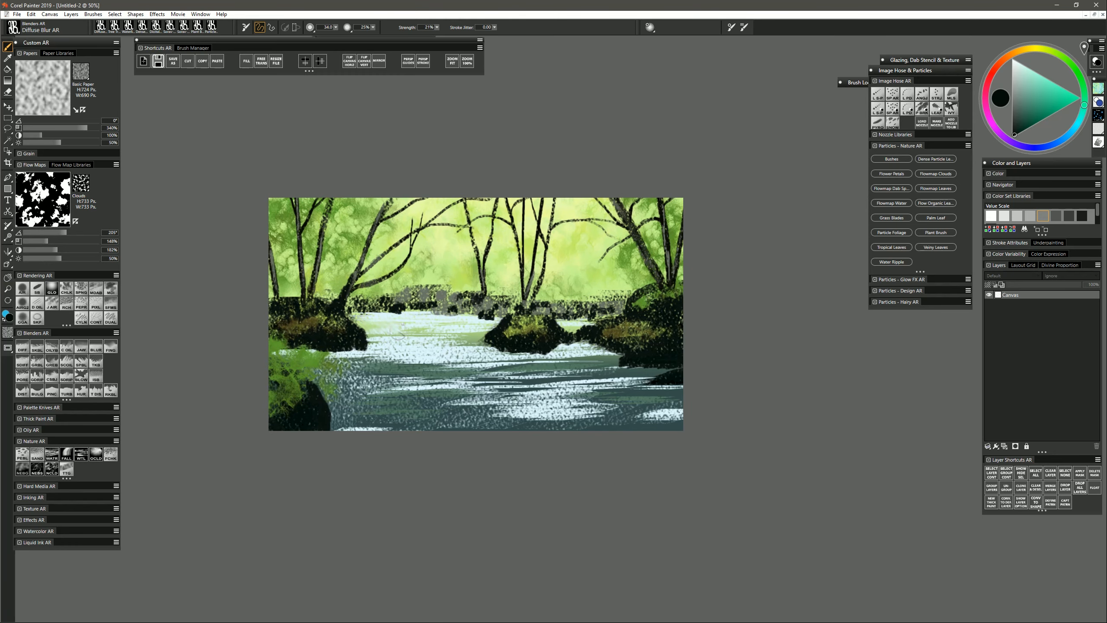
pyautogui.moveTo(372, 350)
pyautogui.mouseDown()
pyautogui.moveTo(453, 348)
pyautogui.moveTo(444, 367)
pyautogui.moveTo(599, 351)
pyautogui.mouseUp()
pyautogui.click(67, 346)
pyautogui.moveTo(542, 374); pyautogui.dragTo(568, 386)
pyautogui.moveTo(487, 372); pyautogui.dragTo(507, 379)
pyautogui.moveTo(566, 398); pyautogui.dragTo(591, 414)
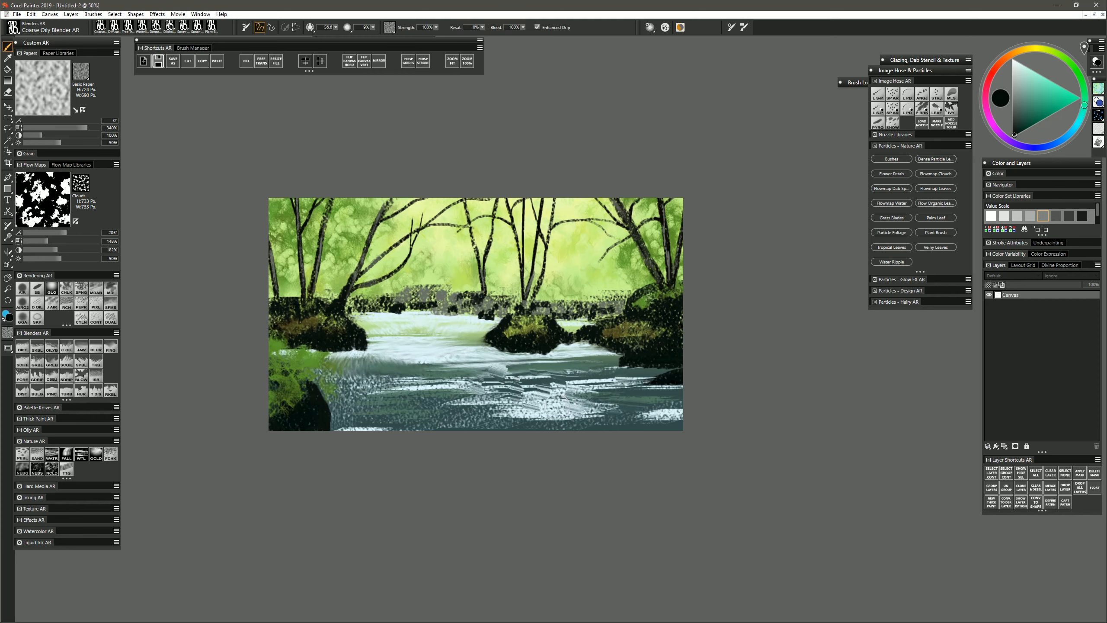
pyautogui.moveTo(512, 391); pyautogui.dragTo(536, 409)
pyautogui.moveTo(380, 378)
pyautogui.mouseDown()
pyautogui.moveTo(388, 402)
pyautogui.moveTo(421, 409)
pyautogui.mouseUp()
pyautogui.moveTo(473, 385); pyautogui.dragTo(489, 413)
# Step: Pull long flowing streaks through the right side of the river with the bristly Coarse Oily Blender variant
pyautogui.click(66, 361)
pyautogui.moveTo(494, 369); pyautogui.dragTo(560, 387)
pyautogui.moveTo(509, 365)
pyautogui.mouseDown()
pyautogui.moveTo(560, 385)
pyautogui.moveTo(603, 378)
pyautogui.mouseUp()
pyautogui.moveTo(523, 363)
pyautogui.mouseDown()
pyautogui.moveTo(558, 384)
pyautogui.moveTo(689, 407)
pyautogui.mouseUp()
pyautogui.moveTo(588, 413); pyautogui.dragTo(681, 428)
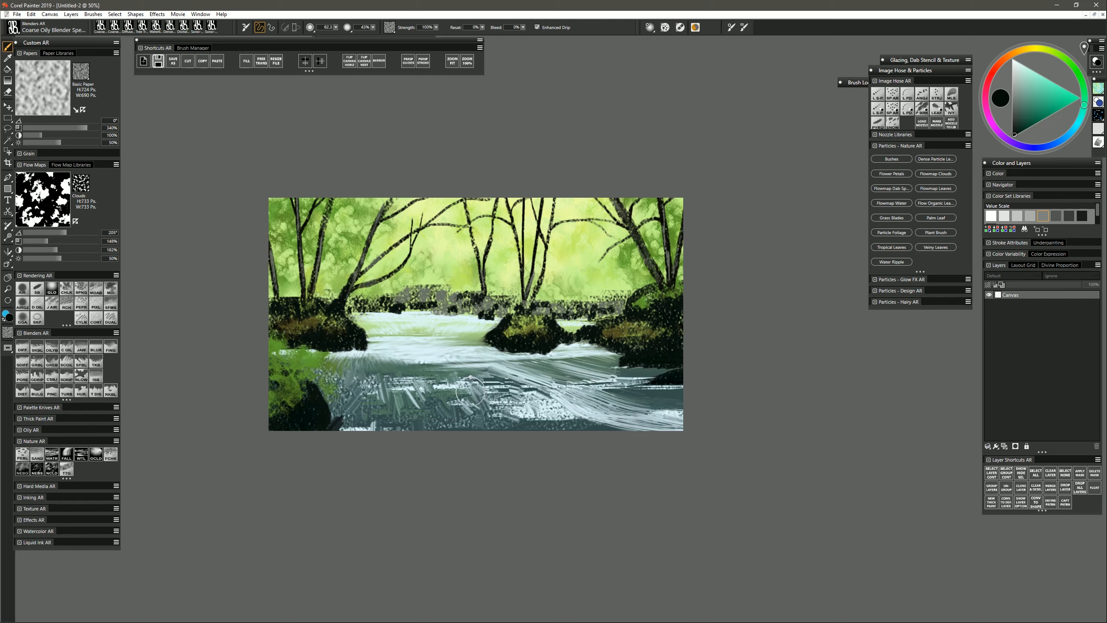
# Step: Smear the remaining foreground water downstream into curved streaks and blend the calmer water between the rocks
pyautogui.moveTo(373, 383); pyautogui.dragTo(389, 423)
pyautogui.moveTo(397, 383)
pyautogui.mouseDown()
pyautogui.moveTo(429, 425)
pyautogui.moveTo(478, 423)
pyautogui.mouseUp()
pyautogui.moveTo(464, 385); pyautogui.dragTo(494, 425)
pyautogui.moveTo(321, 440)
pyautogui.mouseDown()
pyautogui.moveTo(341, 384)
pyautogui.moveTo(370, 370)
pyautogui.moveTo(632, 427)
pyautogui.mouseUp()
pyautogui.moveTo(384, 348); pyautogui.dragTo(605, 361)
pyautogui.moveTo(499, 358); pyautogui.dragTo(641, 383)
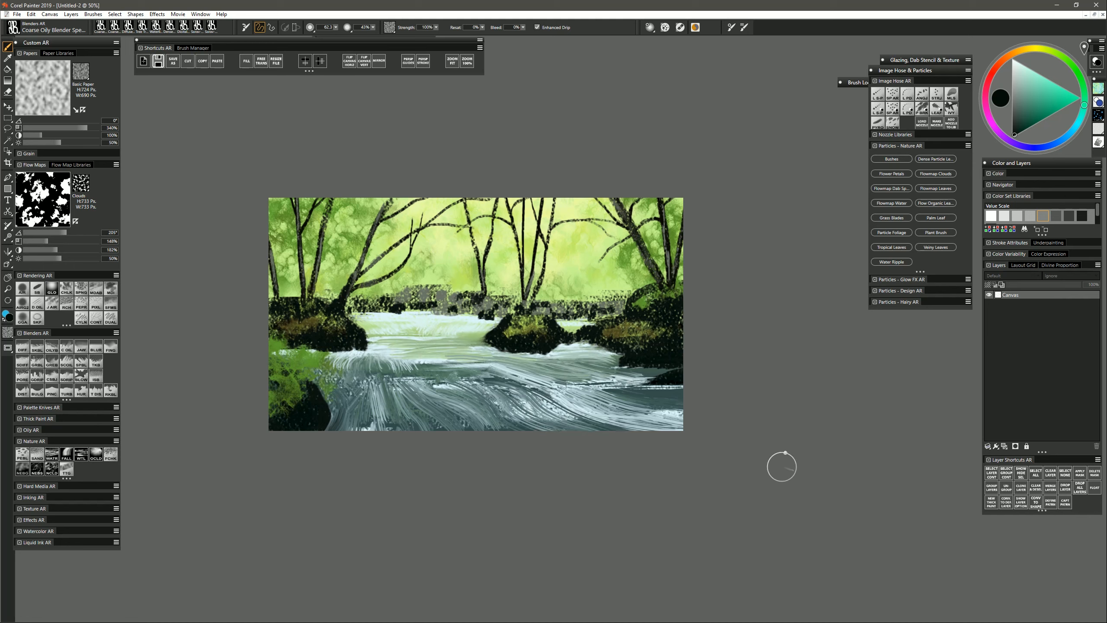
# Step: Smear the far bank, right bank and center rock into grassy texture, and soften the river with Diffuse Blur
pyautogui.moveTo(375, 299)
pyautogui.mouseDown()
pyautogui.moveTo(361, 303)
pyautogui.moveTo(618, 300)
pyautogui.mouseUp()
pyautogui.moveTo(607, 328); pyautogui.dragTo(657, 347)
pyautogui.moveTo(515, 329); pyautogui.dragTo(531, 337)
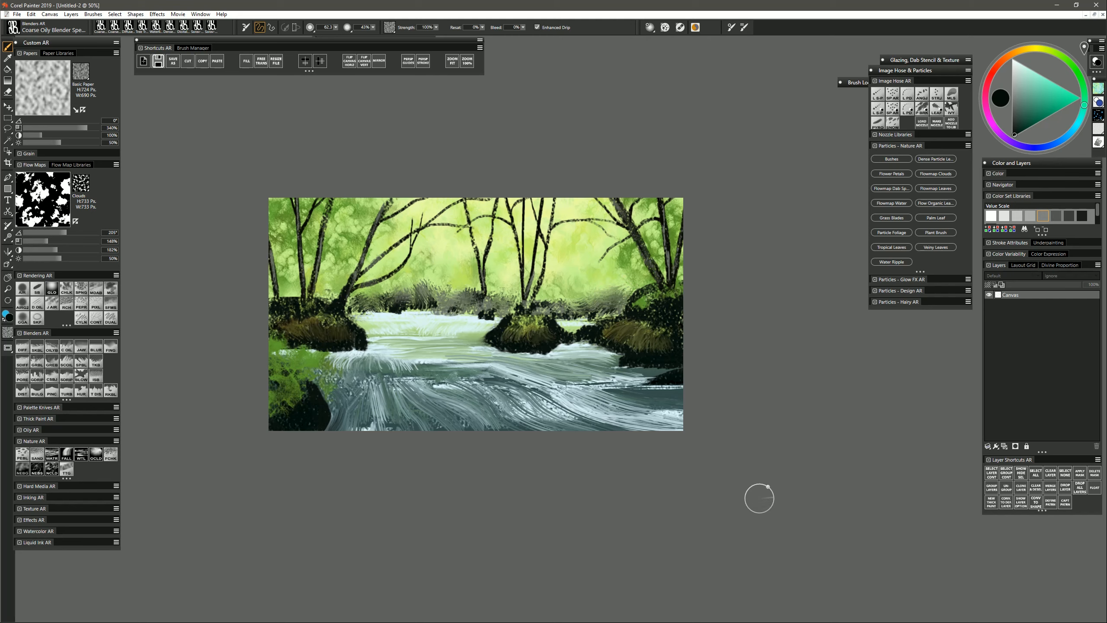
pyautogui.click(22, 347)
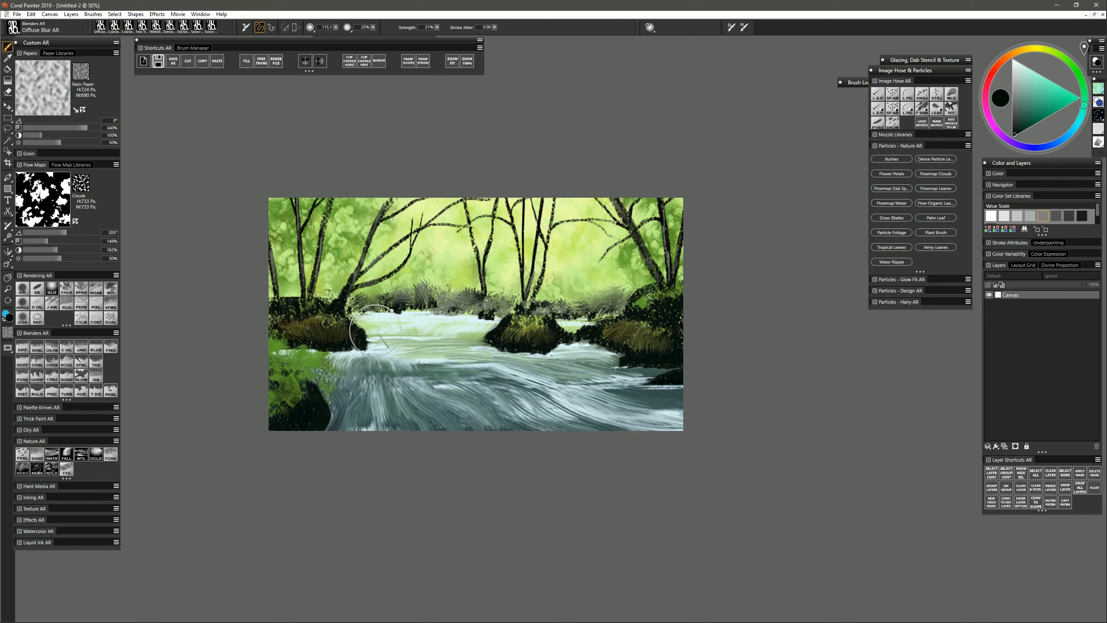
# Step: Paint brown foliage on the left rock and bright green foliage on the foreground bush with Dense Particle Leaves
pyautogui.click(936, 159)
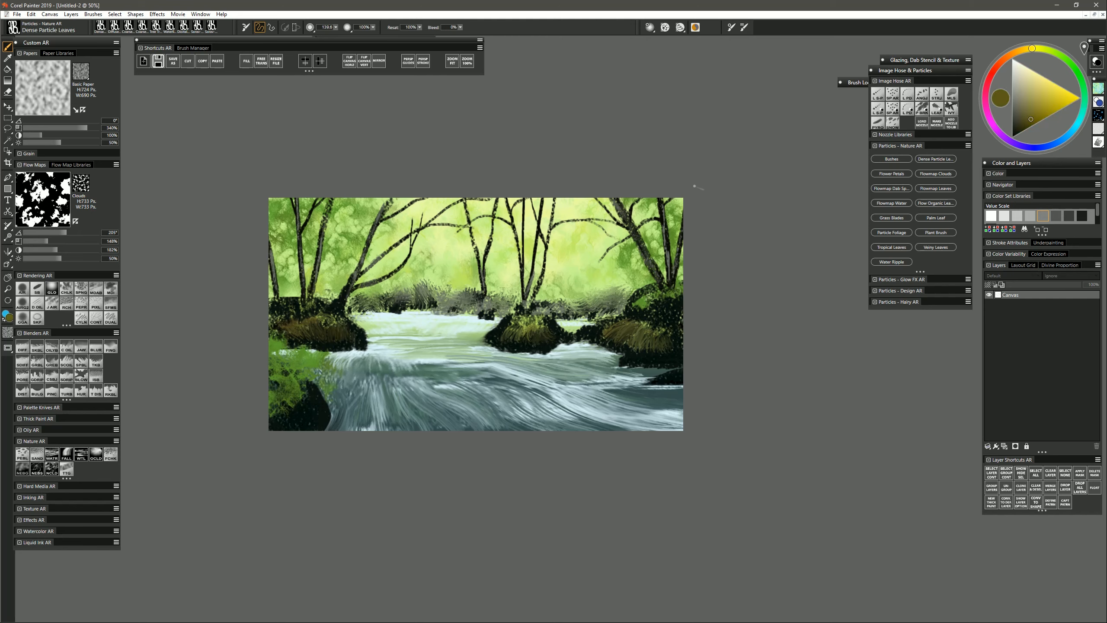
pyautogui.moveTo(319, 304); pyautogui.dragTo(289, 309)
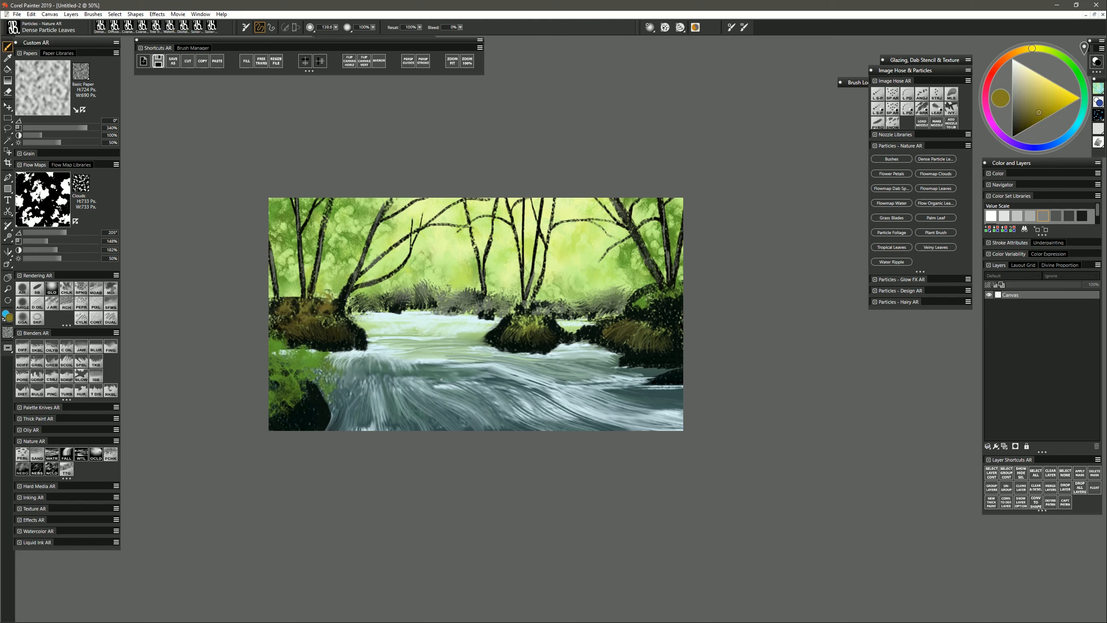
pyautogui.keyDown('alt'); pyautogui.click(327, 361); pyautogui.keyUp('alt')
pyautogui.moveTo(313, 356)
pyautogui.mouseDown()
pyautogui.moveTo(308, 383)
pyautogui.moveTo(321, 338)
pyautogui.mouseUp()
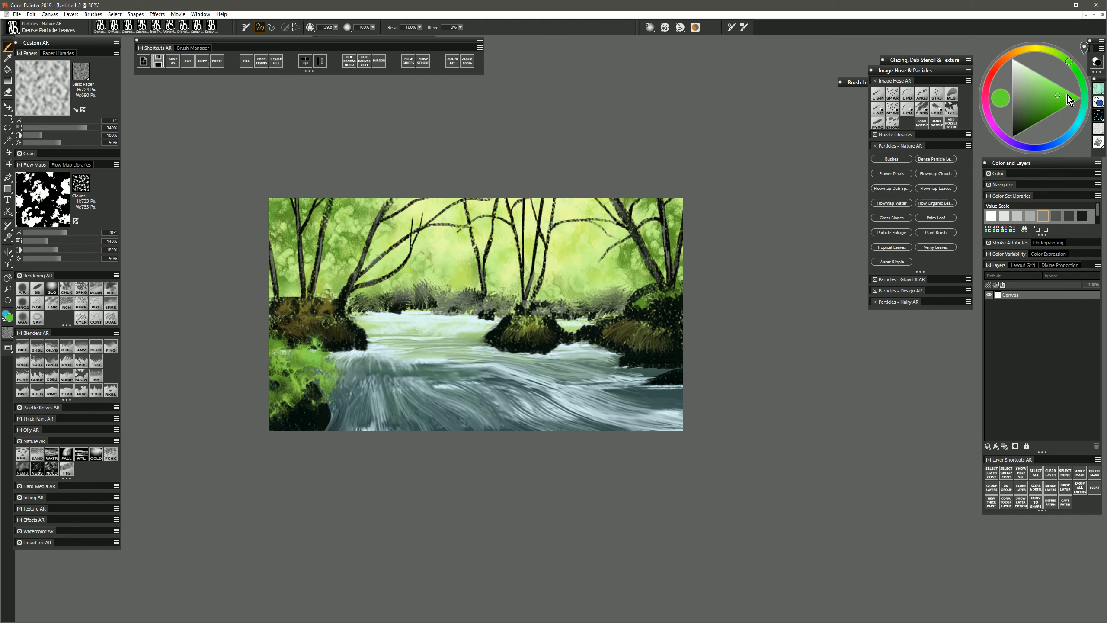
pyautogui.click(1057, 102)
pyautogui.moveTo(281, 376)
pyautogui.mouseDown()
pyautogui.moveTo(302, 361)
pyautogui.moveTo(327, 369)
pyautogui.mouseUp()
# Step: Paint olive-brown leaf texture over the foreground rock, the right bank and the center rock
pyautogui.click(1049, 104)
pyautogui.click(1038, 49)
pyautogui.click(1034, 120)
pyautogui.moveTo(305, 418); pyautogui.dragTo(308, 393)
pyautogui.moveTo(650, 348)
pyautogui.mouseDown()
pyautogui.moveTo(630, 362)
pyautogui.moveTo(666, 320)
pyautogui.mouseUp()
pyautogui.click(1045, 118)
pyautogui.moveTo(508, 325)
pyautogui.mouseDown()
pyautogui.moveTo(544, 335)
pyautogui.moveTo(667, 312)
pyautogui.mouseUp()
# Step: Choose a darker green and paint leaf clusters over the canopy at the left and right of the painting
pyautogui.click(1061, 56)
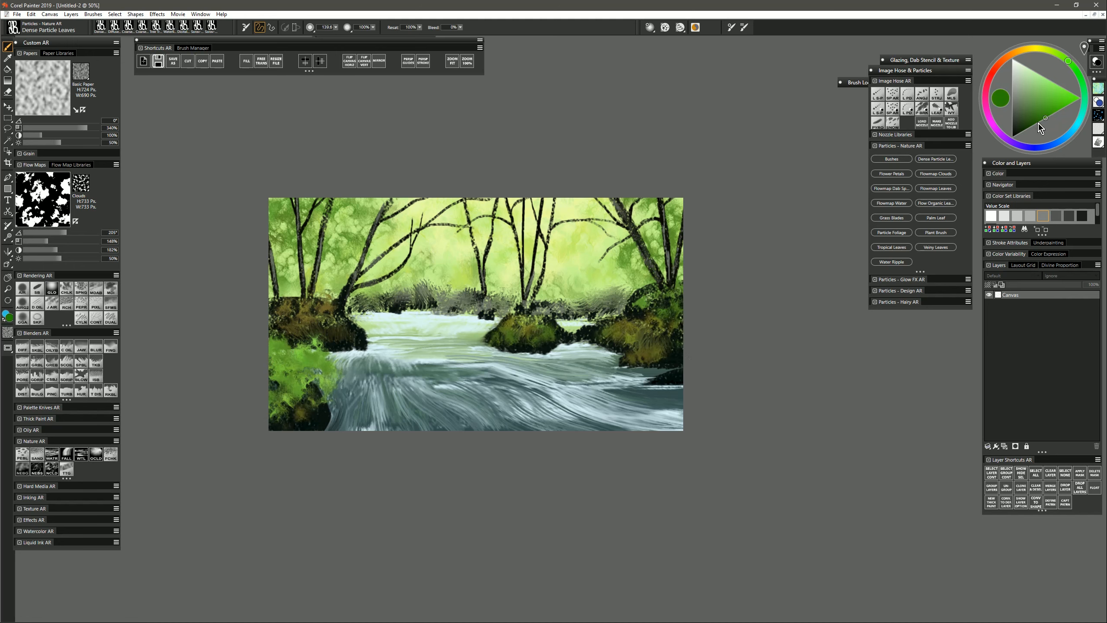
pyautogui.click(1078, 73)
pyautogui.click(1036, 123)
pyautogui.moveTo(287, 207); pyautogui.dragTo(360, 209)
pyautogui.moveTo(396, 212)
pyautogui.mouseDown()
pyautogui.moveTo(405, 209)
pyautogui.moveTo(392, 231)
pyautogui.mouseUp()
pyautogui.moveTo(668, 209); pyautogui.dragTo(599, 251)
pyautogui.moveTo(649, 244); pyautogui.dragTo(601, 214)
# Step: Choose a lighter green and paint leaf clusters across the middle of the canopy and around the right trees
pyautogui.click(1056, 112)
pyautogui.click(1069, 62)
pyautogui.moveTo(518, 209)
pyautogui.mouseDown()
pyautogui.moveTo(464, 218)
pyautogui.moveTo(448, 244)
pyautogui.mouseUp()
pyautogui.moveTo(518, 236)
pyautogui.mouseDown()
pyautogui.moveTo(544, 205)
pyautogui.moveTo(582, 238)
pyautogui.mouseUp()
pyautogui.moveTo(522, 231)
pyautogui.mouseDown()
pyautogui.moveTo(501, 249)
pyautogui.moveTo(379, 249)
pyautogui.mouseUp()
pyautogui.moveTo(660, 238); pyautogui.dragTo(610, 257)
# Step: Paint green foliage along the far bank and change the paint color to yellow-green
pyautogui.moveTo(454, 299)
pyautogui.mouseDown()
pyautogui.moveTo(424, 296)
pyautogui.moveTo(432, 290)
pyautogui.mouseUp()
pyautogui.moveTo(471, 296); pyautogui.dragTo(577, 301)
pyautogui.moveTo(586, 298); pyautogui.dragTo(616, 301)
pyautogui.click(1051, 51)
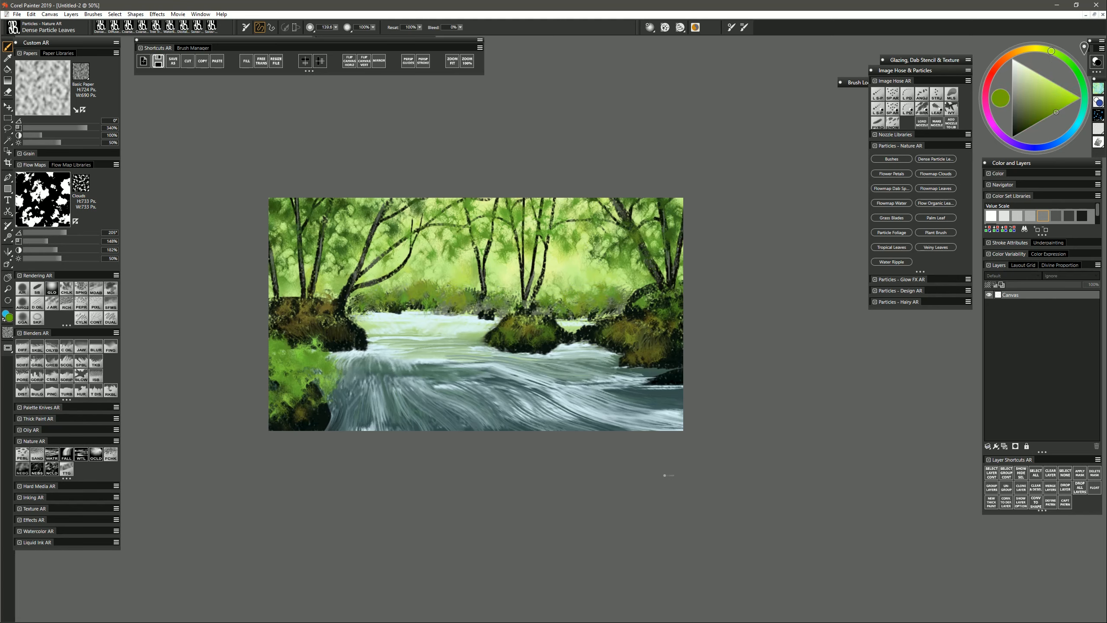
# Step: Paint white foam lines around the rock bases and across the river with the Waterline brush
pyautogui.click(83, 453)
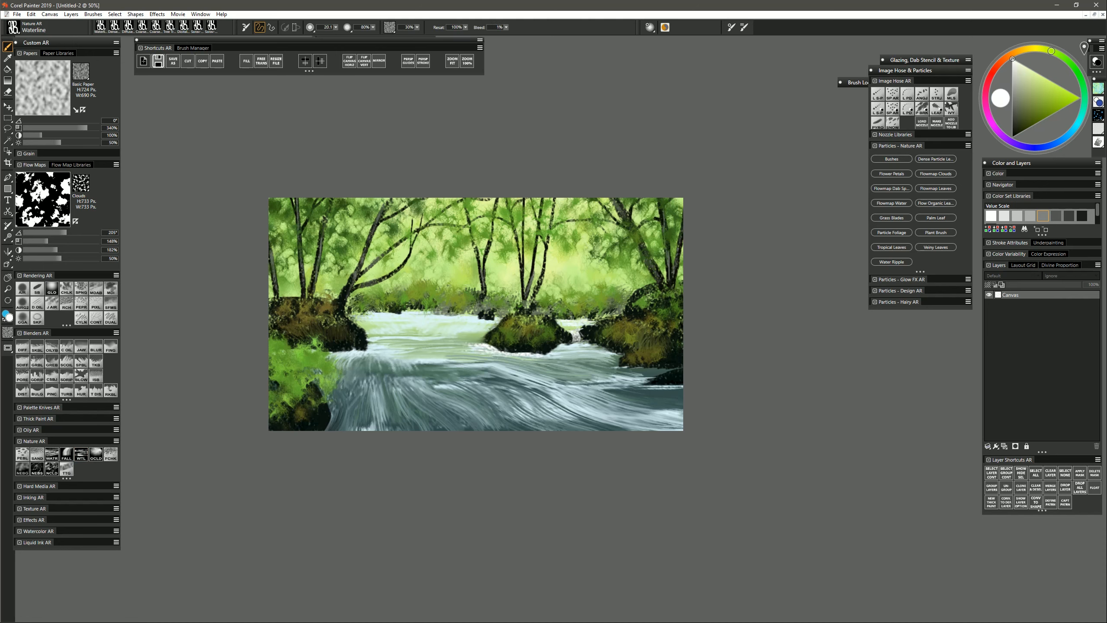
pyautogui.moveTo(555, 348); pyautogui.dragTo(615, 346)
pyautogui.moveTo(649, 386)
pyautogui.mouseDown()
pyautogui.moveTo(681, 392)
pyautogui.moveTo(584, 386)
pyautogui.moveTo(516, 398)
pyautogui.mouseUp()
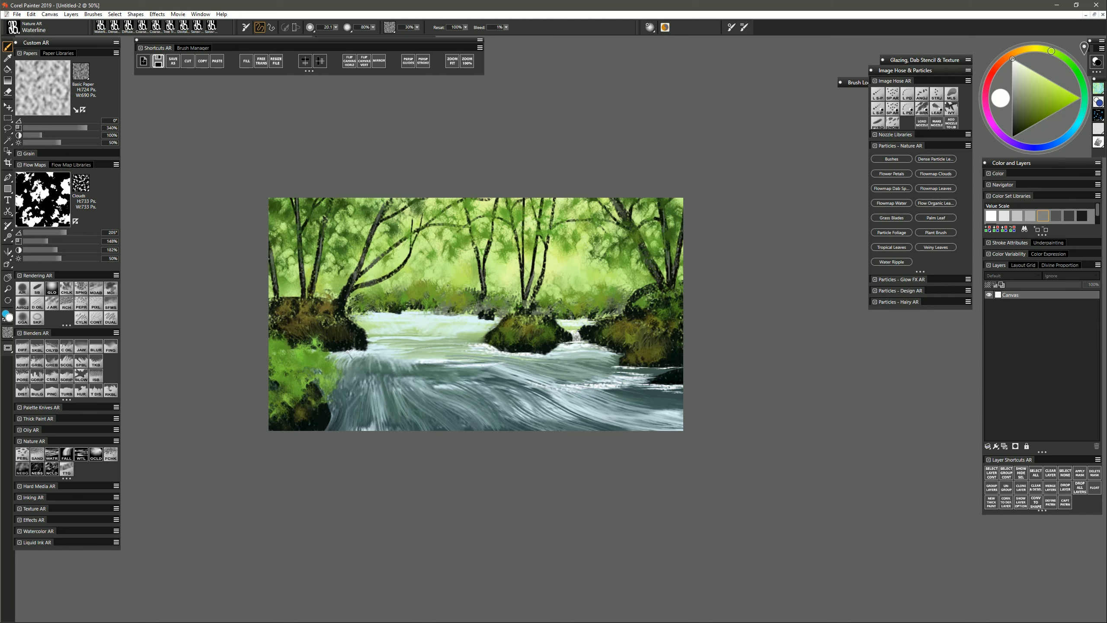
pyautogui.moveTo(330, 350)
pyautogui.mouseDown()
pyautogui.moveTo(367, 363)
pyautogui.moveTo(470, 338)
pyautogui.mouseUp()
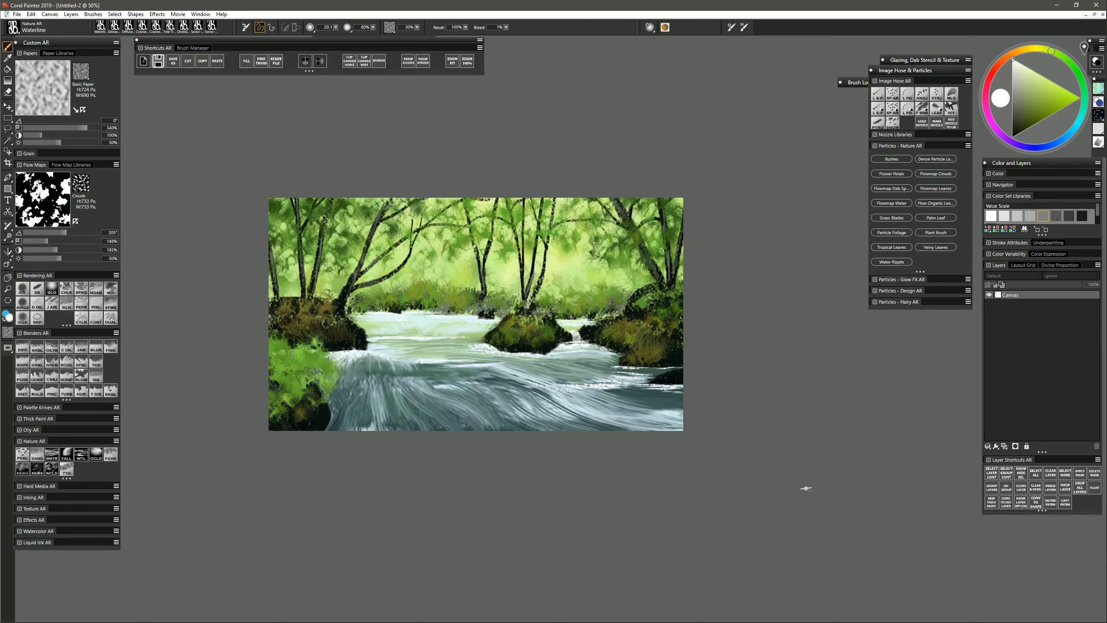
# Step: Switch to near-black and add fine dark leaf gaps throughout the foreground bush
pyautogui.keyDown('alt'); pyautogui.click(560, 397); pyautogui.keyUp('alt')
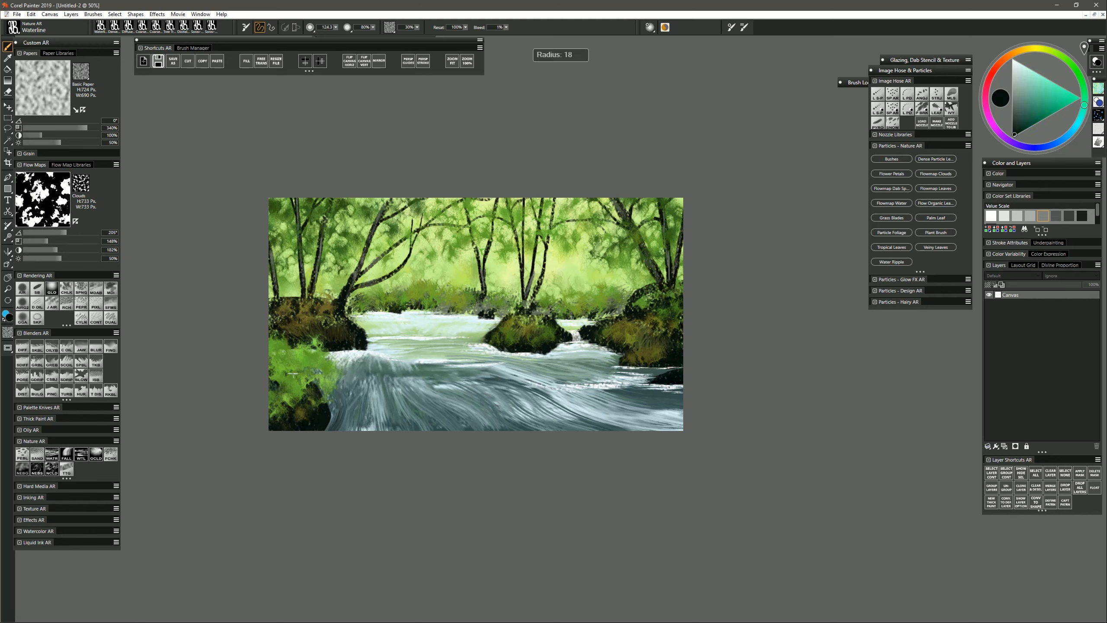
pyautogui.moveTo(315, 369); pyautogui.dragTo(334, 382)
pyautogui.moveTo(275, 347); pyautogui.dragTo(328, 369)
# Step: Paint thin dark distant trunks among the background foliage with the Tree Trunks Grainy brush
pyautogui.click(69, 468)
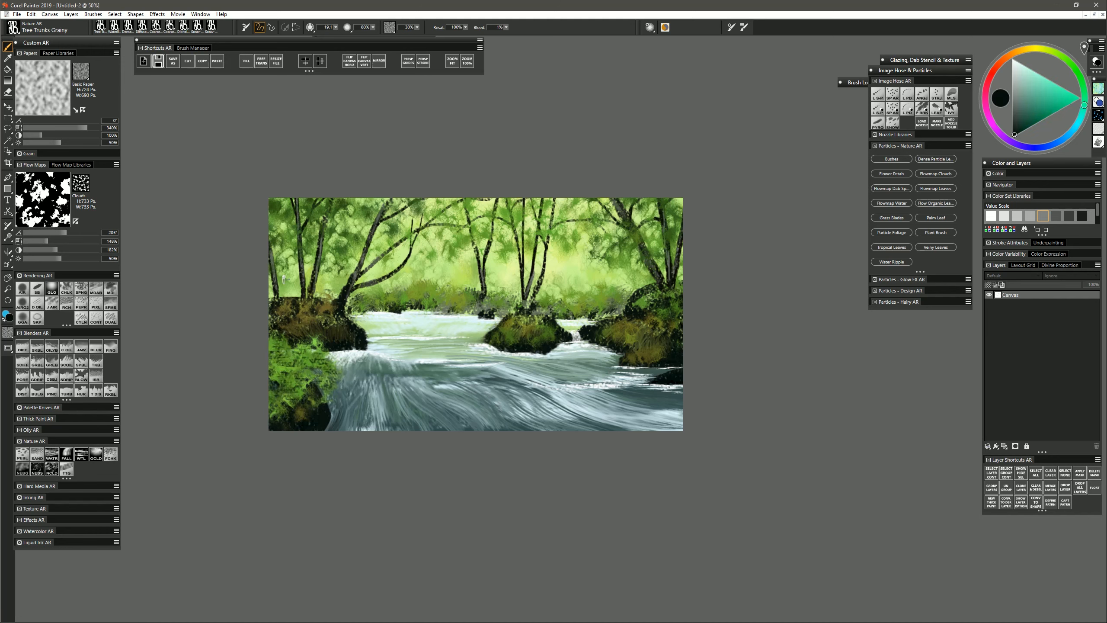
pyautogui.moveTo(321, 270); pyautogui.dragTo(319, 288)
pyautogui.moveTo(328, 271); pyautogui.dragTo(325, 297)
pyautogui.moveTo(340, 273); pyautogui.dragTo(340, 286)
pyautogui.moveTo(401, 274)
pyautogui.mouseDown()
pyautogui.moveTo(401, 293)
pyautogui.moveTo(411, 287)
pyautogui.mouseUp()
pyautogui.moveTo(419, 252); pyautogui.dragTo(422, 273)
pyautogui.moveTo(429, 259); pyautogui.dragTo(424, 279)
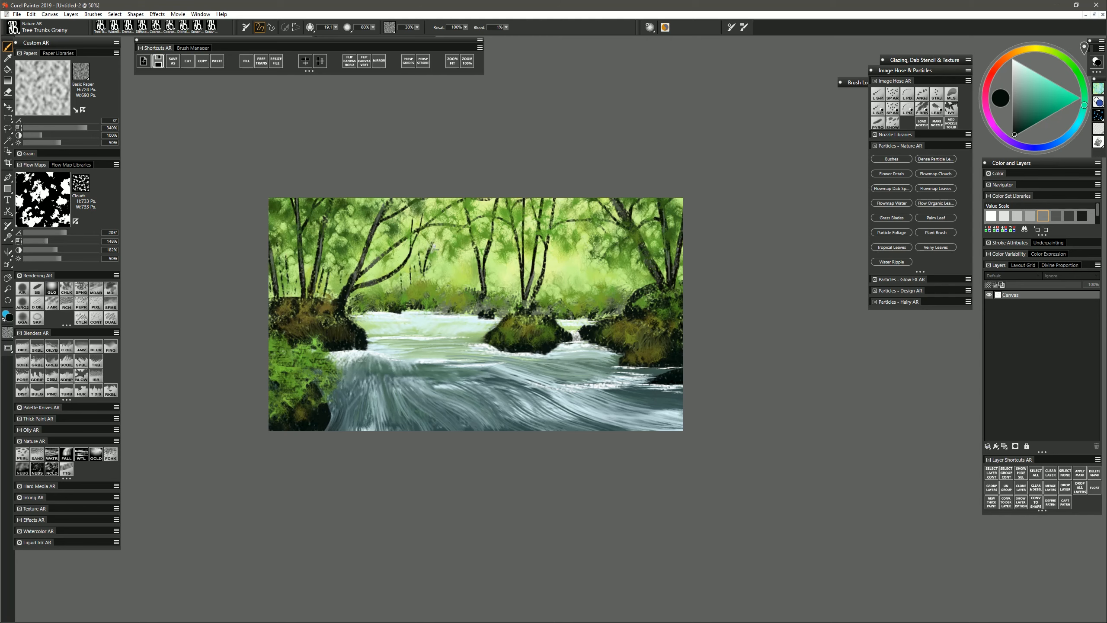
pyautogui.moveTo(436, 240); pyautogui.dragTo(429, 260)
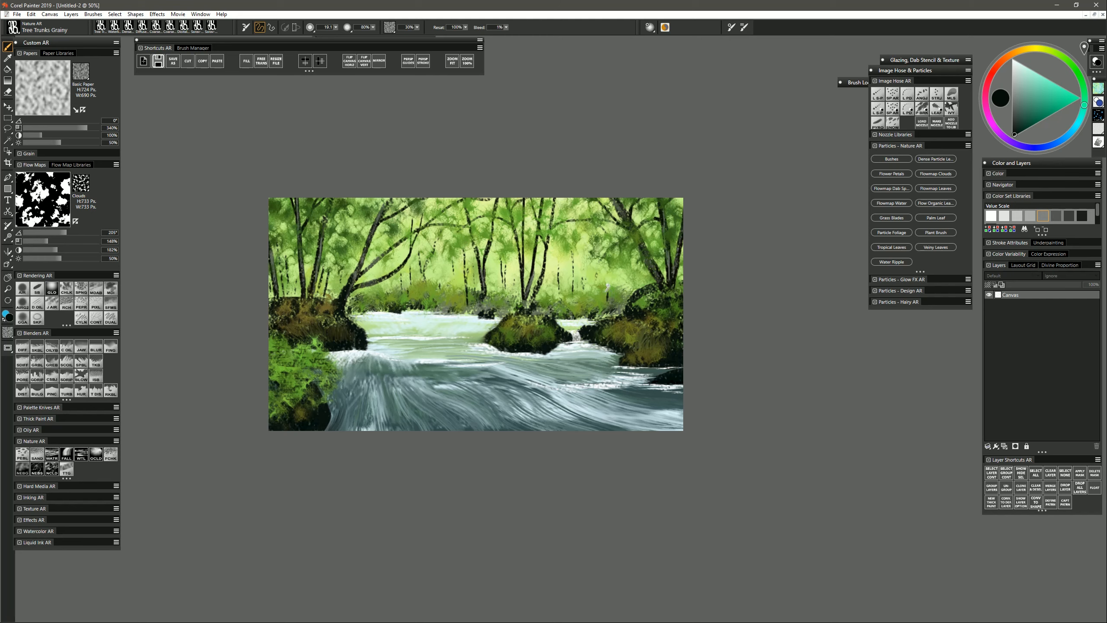
# Step: Add dark cracks to the center rock and extend the right bank's dark outline toward the river, undoing the stroke beside the left rock
pyautogui.moveTo(499, 323); pyautogui.dragTo(504, 343)
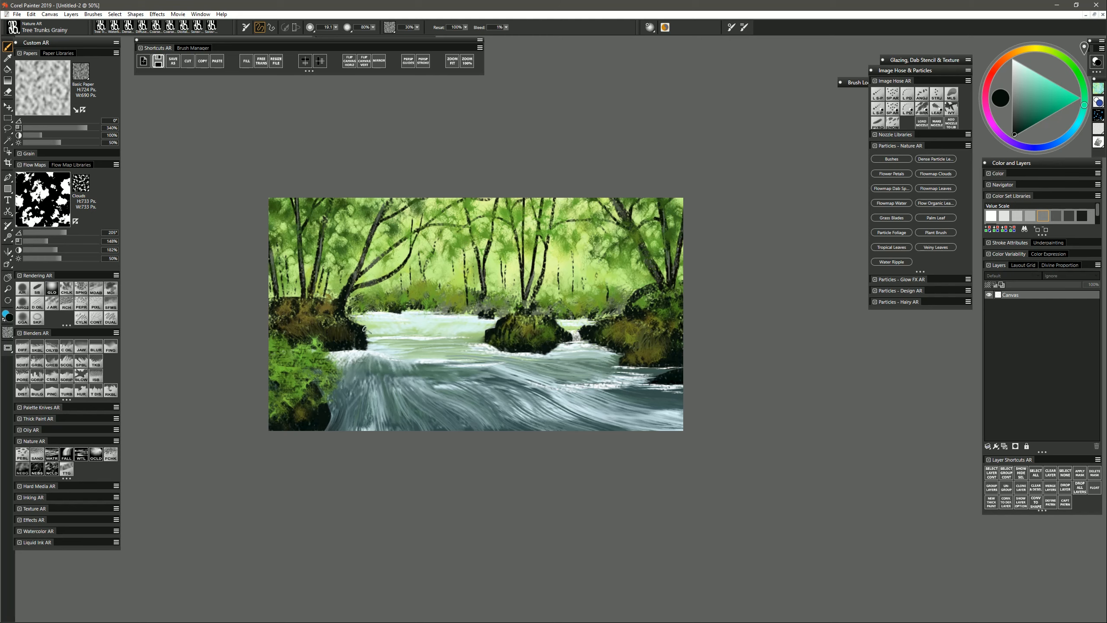
pyautogui.moveTo(351, 350)
pyautogui.mouseDown()
pyautogui.moveTo(328, 357)
pyautogui.moveTo(352, 359)
pyautogui.mouseUp()
pyautogui.hotkey('ctrl', 'z')
pyautogui.moveTo(582, 327); pyautogui.dragTo(654, 286)
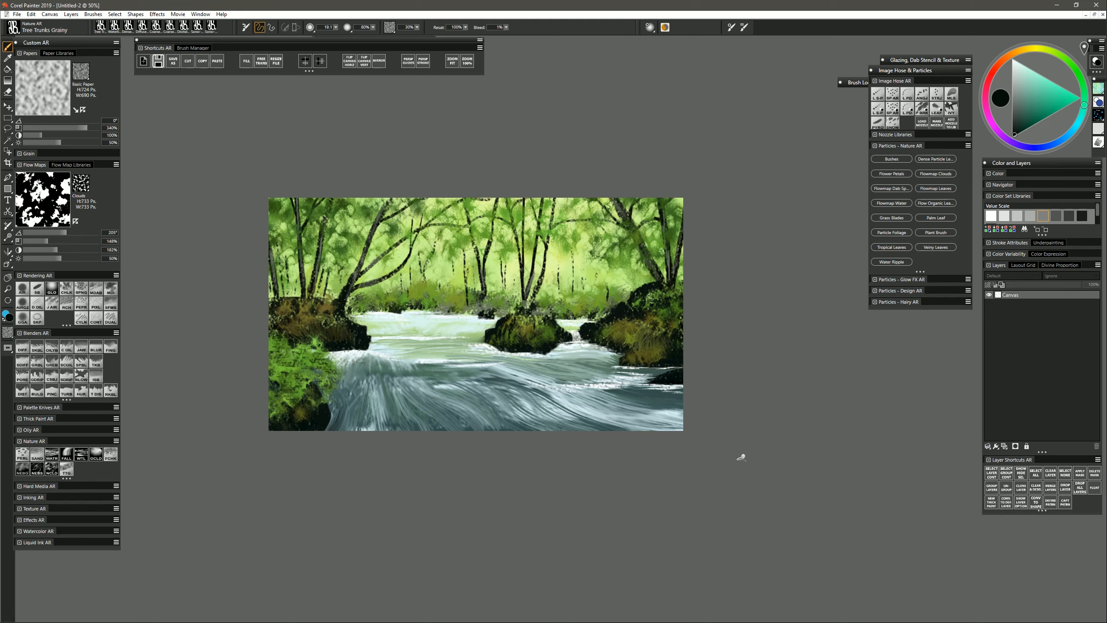
# Step: Darken crevices in the right bank and paint a log jutting from the left rock, shaded with sampled colors
pyautogui.moveTo(651, 332); pyautogui.dragTo(622, 326)
pyautogui.moveTo(349, 306)
pyautogui.mouseDown()
pyautogui.moveTo(387, 323)
pyautogui.moveTo(354, 318)
pyautogui.mouseUp()
pyautogui.keyDown('alt'); pyautogui.click(513, 326); pyautogui.keyUp('alt')
pyautogui.keyDown('alt'); pyautogui.click(361, 332); pyautogui.keyUp('alt')
pyautogui.keyDown('alt'); pyautogui.click(348, 301); pyautogui.keyUp('alt')
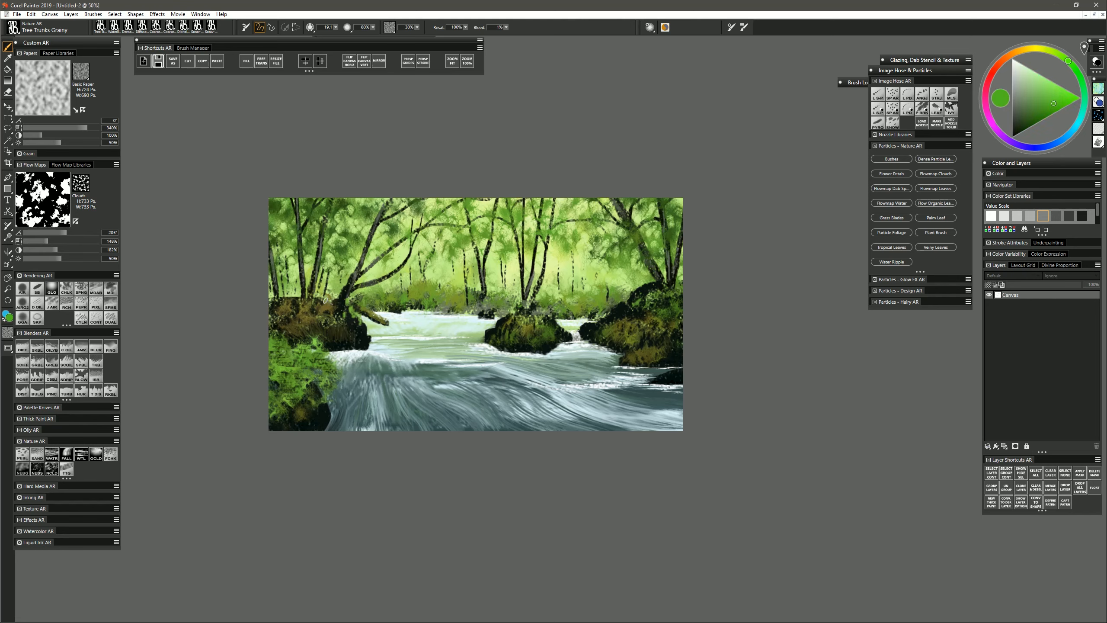
# Step: Add small strokes to the right bank and green leaf strokes overhanging the water beside the foreground bush
pyautogui.moveTo(640, 302); pyautogui.dragTo(637, 321)
pyautogui.moveTo(621, 301); pyautogui.dragTo(619, 320)
pyautogui.moveTo(612, 316); pyautogui.dragTo(611, 323)
pyautogui.moveTo(343, 380); pyautogui.dragTo(339, 400)
# Step: Touch up the water and the low rock at the right edge with the Waterline brush, using sampled white, green and olive
pyautogui.click(81, 454)
pyautogui.keyDown('alt'); pyautogui.click(383, 327); pyautogui.keyUp('alt')
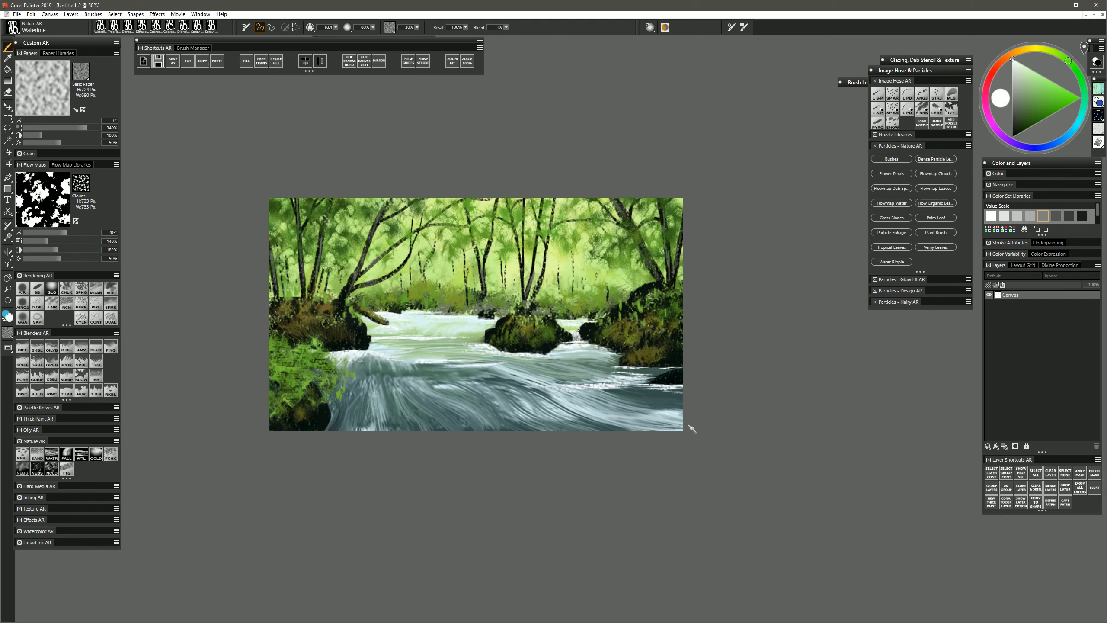
pyautogui.keyDown('alt'); pyautogui.click(490, 331); pyautogui.keyUp('alt')
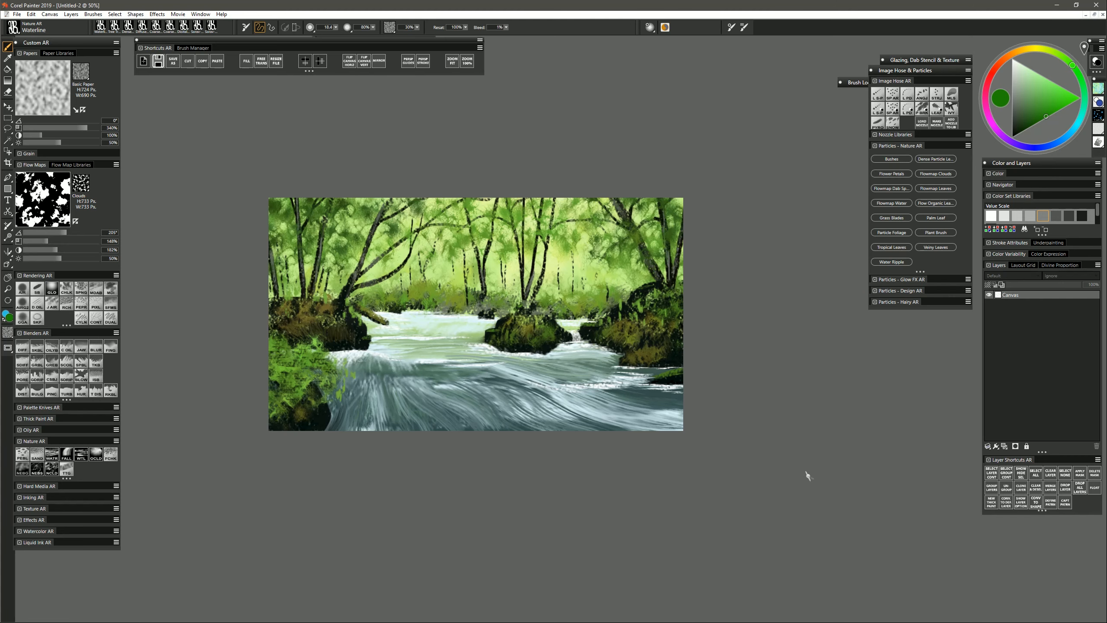
pyautogui.keyDown('alt'); pyautogui.click(331, 307); pyautogui.keyUp('alt')
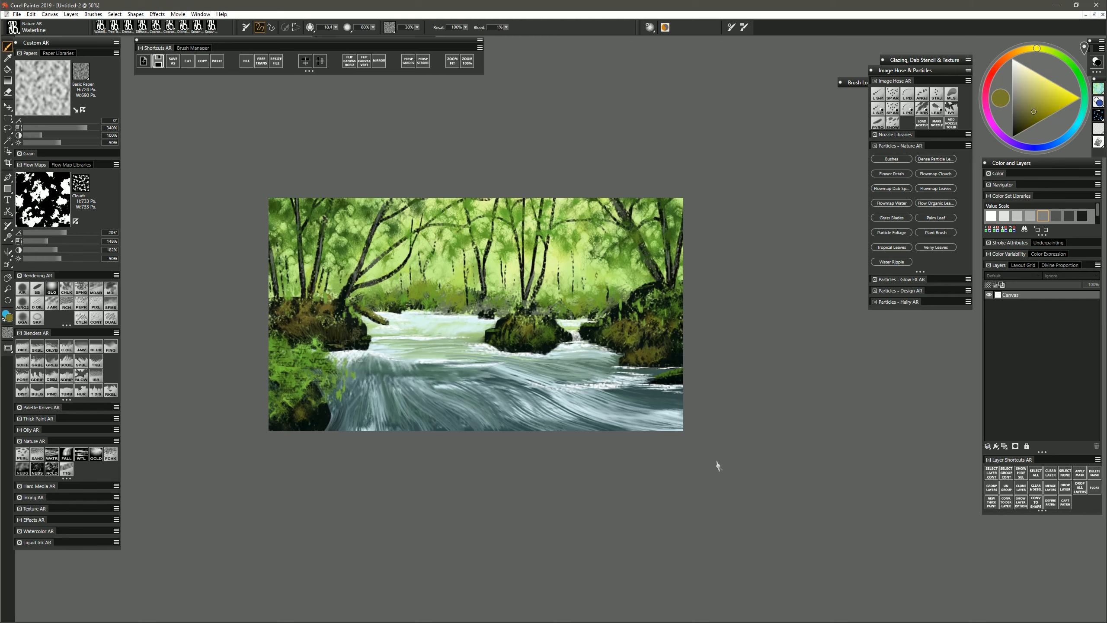
# Step: Sample pale water colors and paint light sky openings in the upper canopy with Dense Particle Leaves
pyautogui.click(935, 159)
pyautogui.keyDown('alt'); pyautogui.click(429, 349); pyautogui.keyUp('alt')
pyautogui.keyDown('alt'); pyautogui.click(435, 321); pyautogui.keyUp('alt')
pyautogui.moveTo(417, 201)
pyautogui.mouseDown()
pyautogui.moveTo(405, 211)
pyautogui.moveTo(460, 223)
pyautogui.mouseUp()
pyautogui.moveTo(375, 201); pyautogui.dragTo(346, 229)
pyautogui.moveTo(488, 231); pyautogui.dragTo(520, 201)
# Step: Choose a bright yellow and scatter sunlit leaves through the background trees and over the right bank
pyautogui.click(1039, 49)
pyautogui.click(1076, 99)
pyautogui.moveTo(444, 242)
pyautogui.mouseDown()
pyautogui.moveTo(450, 260)
pyautogui.moveTo(498, 274)
pyautogui.mouseUp()
pyautogui.moveTo(397, 268); pyautogui.dragTo(375, 280)
pyautogui.moveTo(390, 228); pyautogui.dragTo(359, 242)
pyautogui.moveTo(352, 224); pyautogui.dragTo(343, 233)
pyautogui.moveTo(519, 262); pyautogui.dragTo(510, 278)
pyautogui.moveTo(536, 249); pyautogui.dragTo(532, 268)
pyautogui.moveTo(559, 260); pyautogui.dragTo(576, 242)
pyautogui.moveTo(562, 206); pyautogui.dragTo(567, 209)
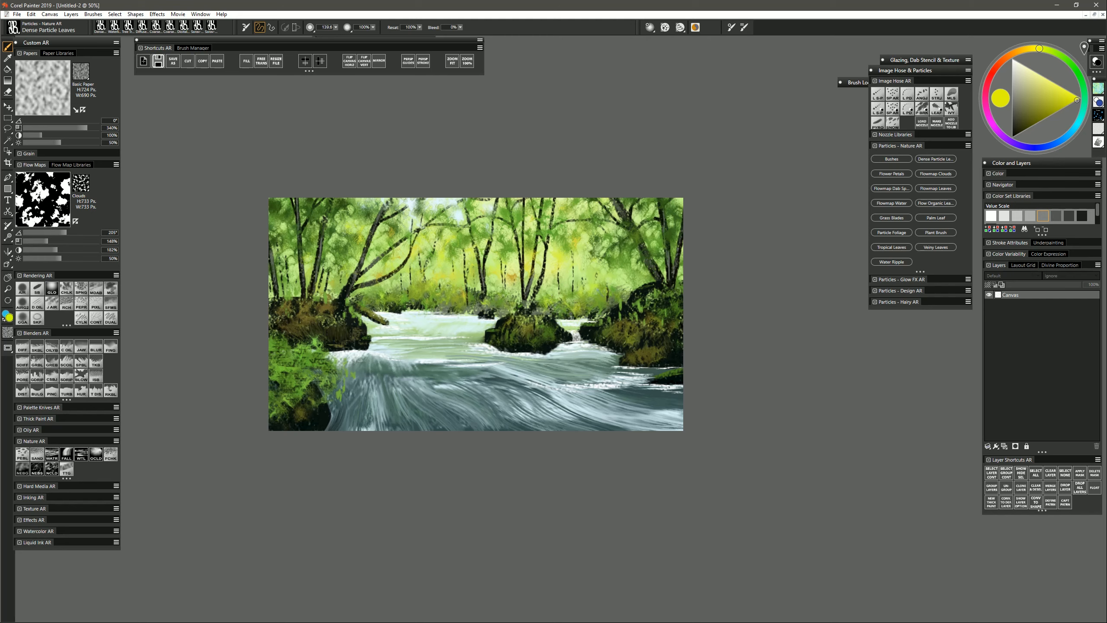
pyautogui.moveTo(614, 329); pyautogui.dragTo(643, 313)
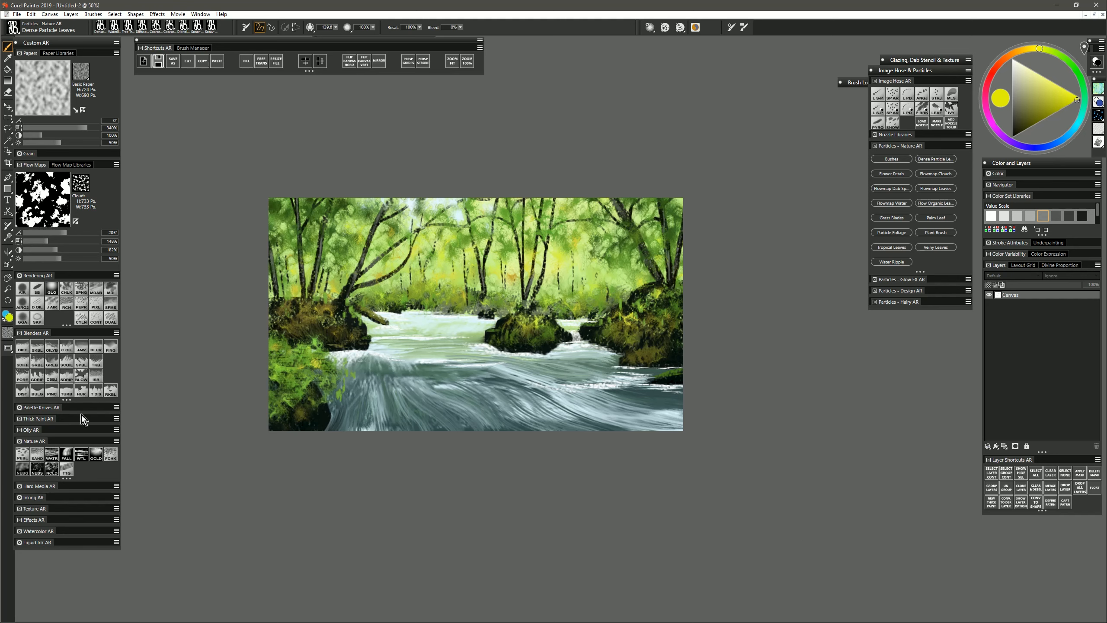
# Step: Add fine dark strokes along the far bank and a thin trunk near the right trees with Tree Trunks Grainy
pyautogui.click(67, 469)
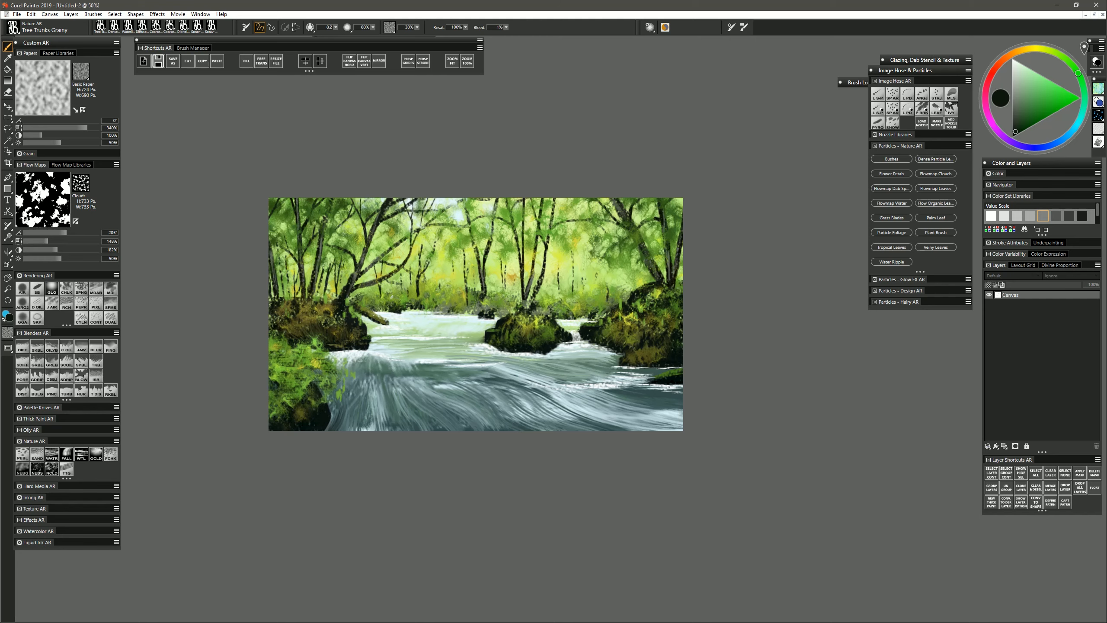
pyautogui.moveTo(450, 307); pyautogui.dragTo(443, 307)
pyautogui.moveTo(439, 305); pyautogui.dragTo(375, 304)
pyautogui.moveTo(461, 310)
pyautogui.mouseDown()
pyautogui.moveTo(574, 310)
pyautogui.moveTo(601, 292)
pyautogui.mouseUp()
pyautogui.moveTo(618, 298); pyautogui.dragTo(623, 265)
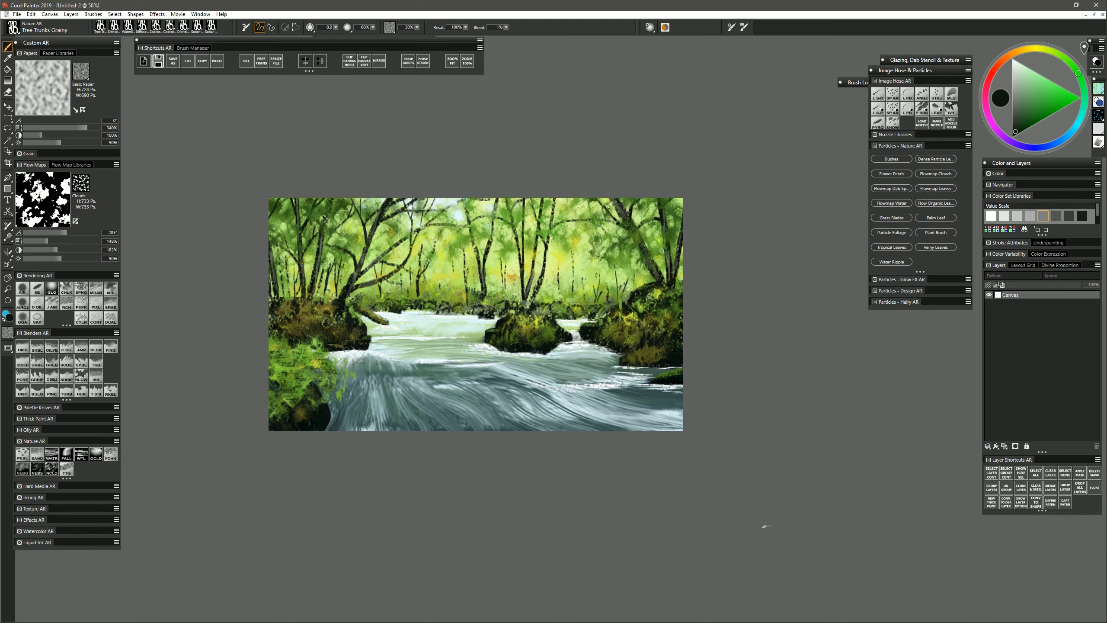
# Step: Add thin dark branches to the upper canopy above the central trees with Tree Trunks Grainy
pyautogui.moveTo(440, 225); pyautogui.dragTo(452, 199)
pyautogui.moveTo(431, 206); pyautogui.dragTo(463, 199)
pyautogui.moveTo(558, 221); pyautogui.dragTo(591, 199)
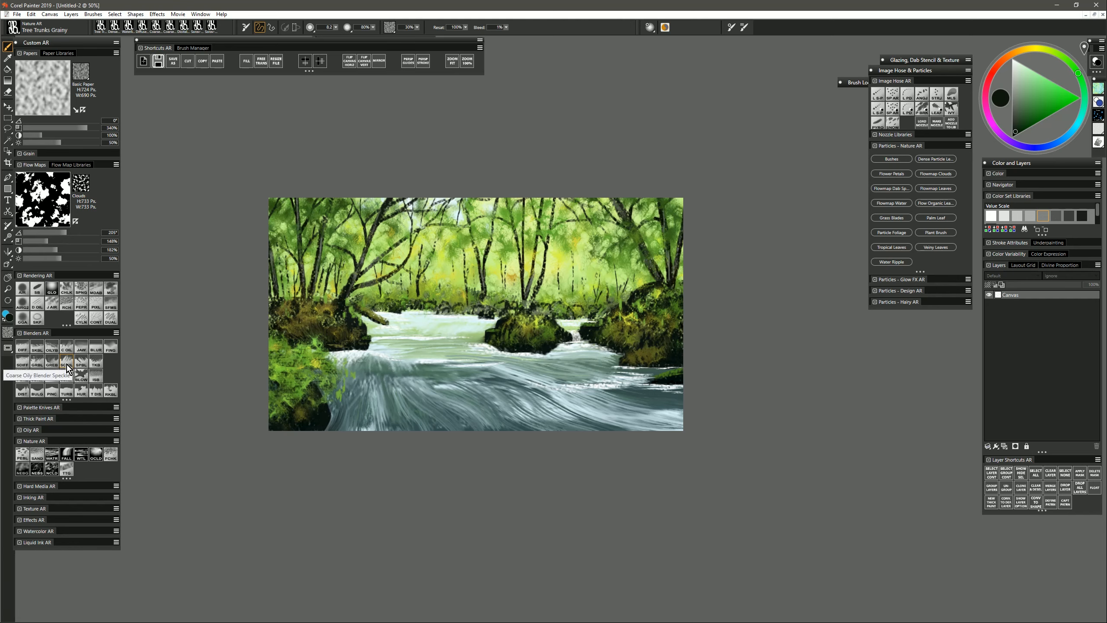
# Step: Pull the foreground water along its flow with Springy Blender strokes fanning out across the river
pyautogui.click(81, 360)
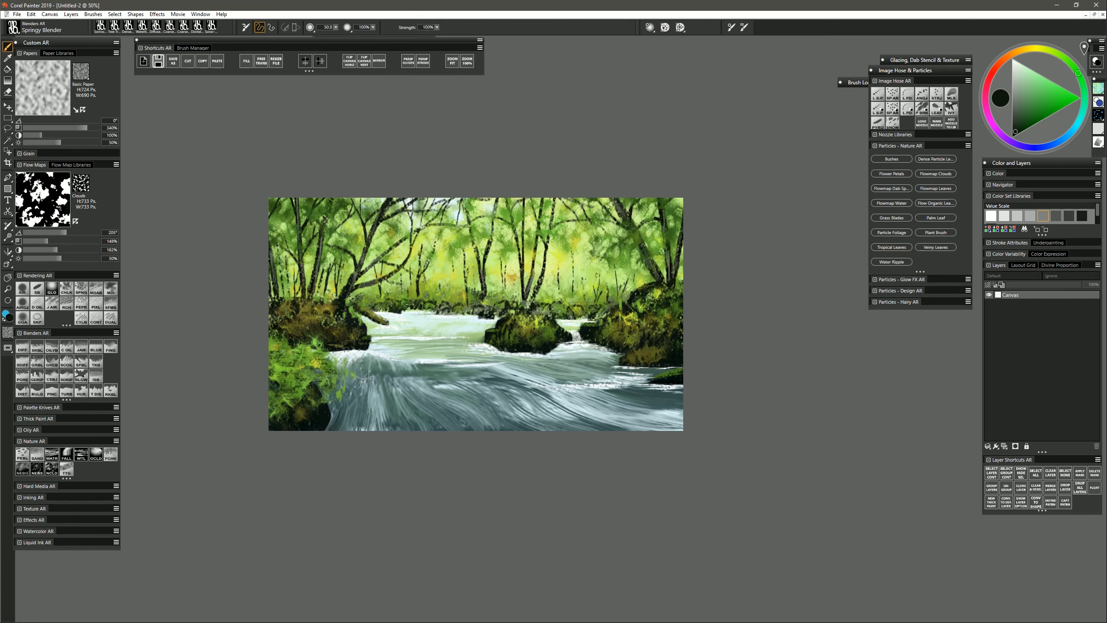
pyautogui.moveTo(386, 366)
pyautogui.mouseDown()
pyautogui.moveTo(403, 443)
pyautogui.moveTo(432, 436)
pyautogui.mouseUp()
pyautogui.moveTo(406, 382); pyautogui.dragTo(462, 432)
pyautogui.moveTo(444, 383); pyautogui.dragTo(479, 418)
pyautogui.moveTo(529, 389); pyautogui.dragTo(606, 427)
pyautogui.moveTo(584, 407); pyautogui.dragTo(680, 418)
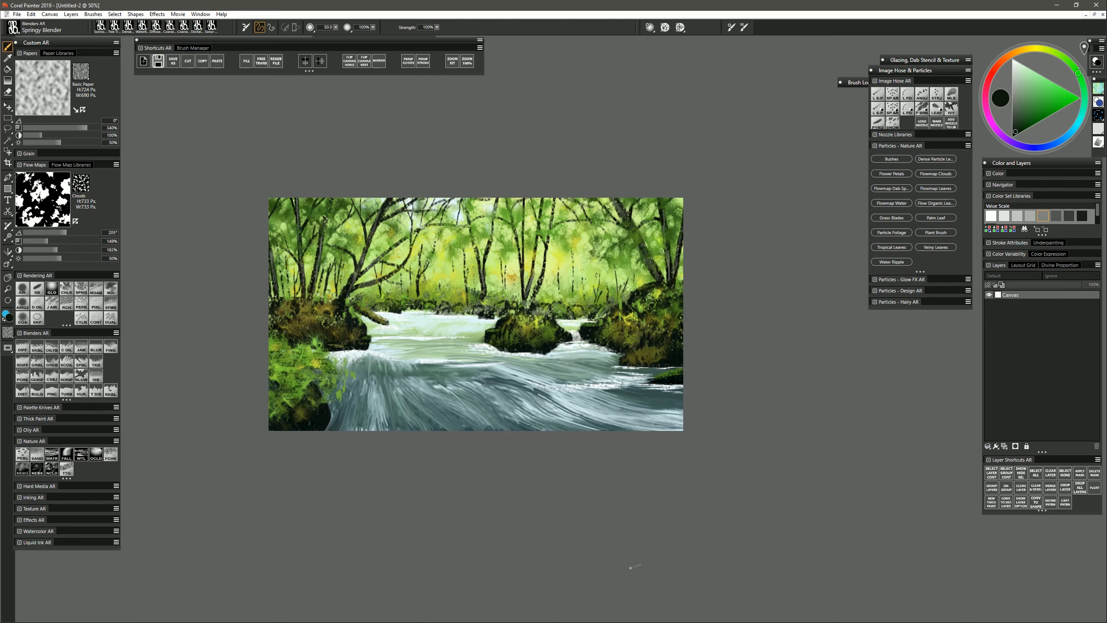
# Step: Choose a soft teal green and scatter Tree Trunks Grainy strokes over the midstream, cascades and distant water
pyautogui.click(68, 469)
pyautogui.click(1045, 80)
pyautogui.click(1084, 103)
pyautogui.click(1035, 93)
pyautogui.moveTo(455, 374)
pyautogui.mouseDown()
pyautogui.moveTo(485, 372)
pyautogui.moveTo(423, 369)
pyautogui.mouseUp()
pyautogui.moveTo(488, 374); pyautogui.dragTo(523, 384)
pyautogui.moveTo(358, 364); pyautogui.dragTo(406, 375)
pyautogui.moveTo(616, 390); pyautogui.dragTo(681, 395)
pyautogui.moveTo(585, 361); pyautogui.dragTo(617, 362)
pyautogui.moveTo(376, 334); pyautogui.dragTo(478, 336)
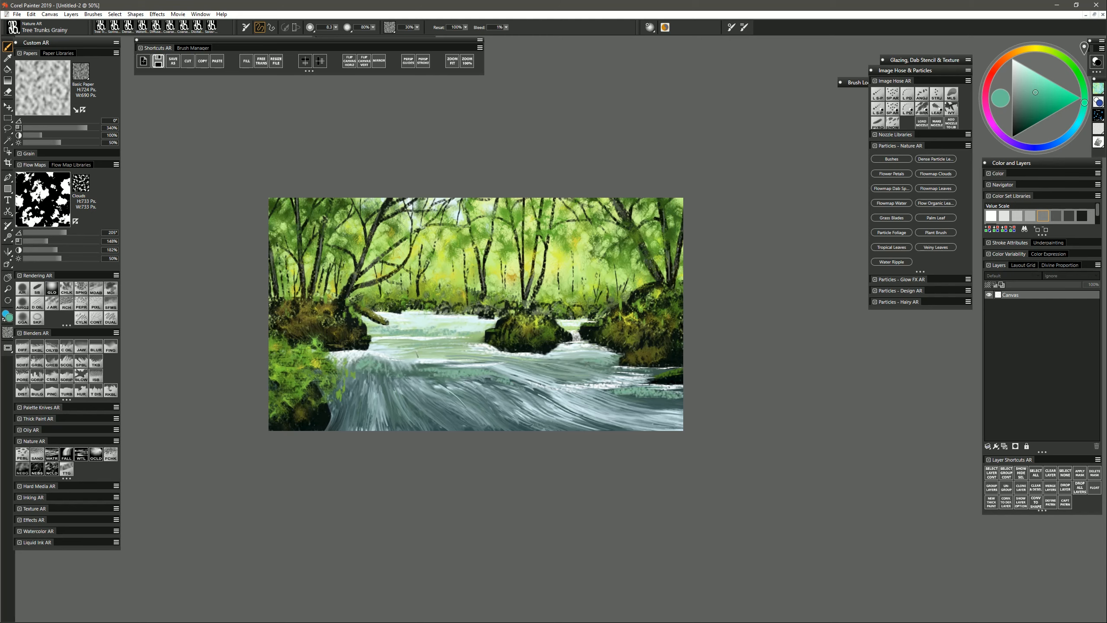
# Step: Add textured strokes to the foreground water near the lower edge, including a mid-green reflection
pyautogui.moveTo(401, 401); pyautogui.dragTo(455, 430)
pyautogui.click(1074, 68)
pyautogui.moveTo(586, 421); pyautogui.dragTo(626, 429)
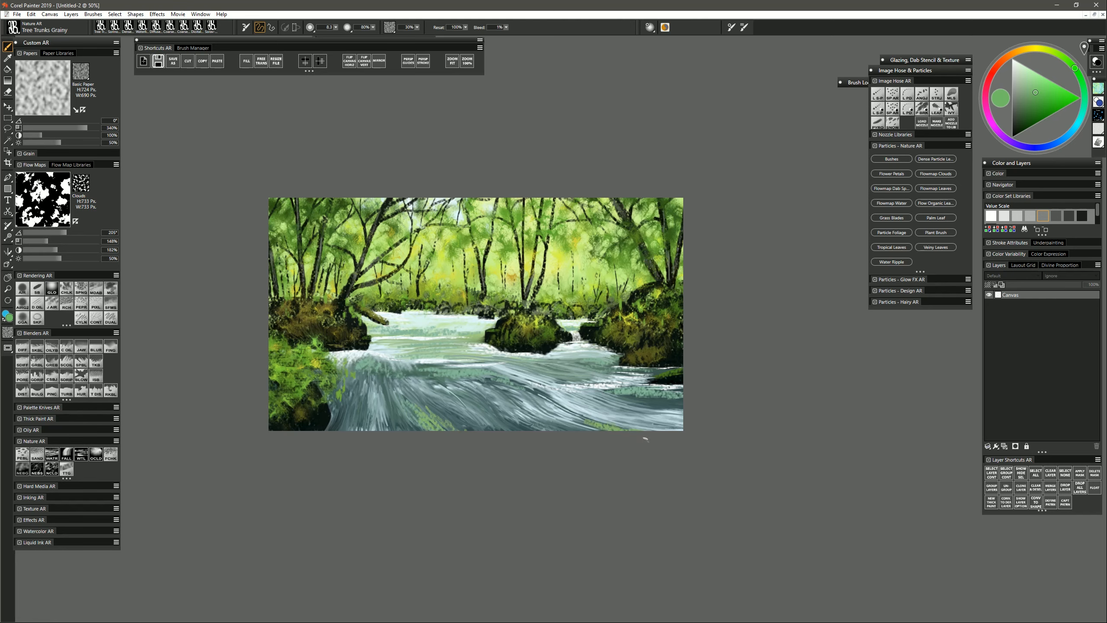
# Step: Blend the teal and green strokes into the river with Coarse Oily Blender Speckled, following the current
pyautogui.click(68, 363)
pyautogui.moveTo(417, 412); pyautogui.dragTo(443, 429)
pyautogui.moveTo(368, 375)
pyautogui.mouseDown()
pyautogui.moveTo(352, 387)
pyautogui.moveTo(344, 422)
pyautogui.moveTo(351, 380)
pyautogui.moveTo(340, 420)
pyautogui.mouseUp()
pyautogui.moveTo(436, 370)
pyautogui.mouseDown()
pyautogui.moveTo(484, 412)
pyautogui.moveTo(538, 414)
pyautogui.mouseUp()
pyautogui.moveTo(488, 383)
pyautogui.mouseDown()
pyautogui.moveTo(551, 422)
pyautogui.moveTo(577, 422)
pyautogui.mouseUp()
pyautogui.moveTo(613, 388); pyautogui.dragTo(669, 399)
pyautogui.moveTo(593, 366); pyautogui.dragTo(560, 362)
pyautogui.moveTo(392, 335); pyautogui.dragTo(457, 340)
# Step: Soften the foreground current with large Diffuse Blur AR strokes from the left bank towards the center
pyautogui.click(22, 348)
pyautogui.moveTo(368, 377)
pyautogui.mouseDown()
pyautogui.moveTo(373, 406)
pyautogui.moveTo(344, 418)
pyautogui.mouseUp()
pyautogui.moveTo(370, 371)
pyautogui.mouseDown()
pyautogui.moveTo(373, 409)
pyautogui.moveTo(489, 445)
pyautogui.mouseUp()
pyautogui.moveTo(454, 375); pyautogui.dragTo(524, 398)
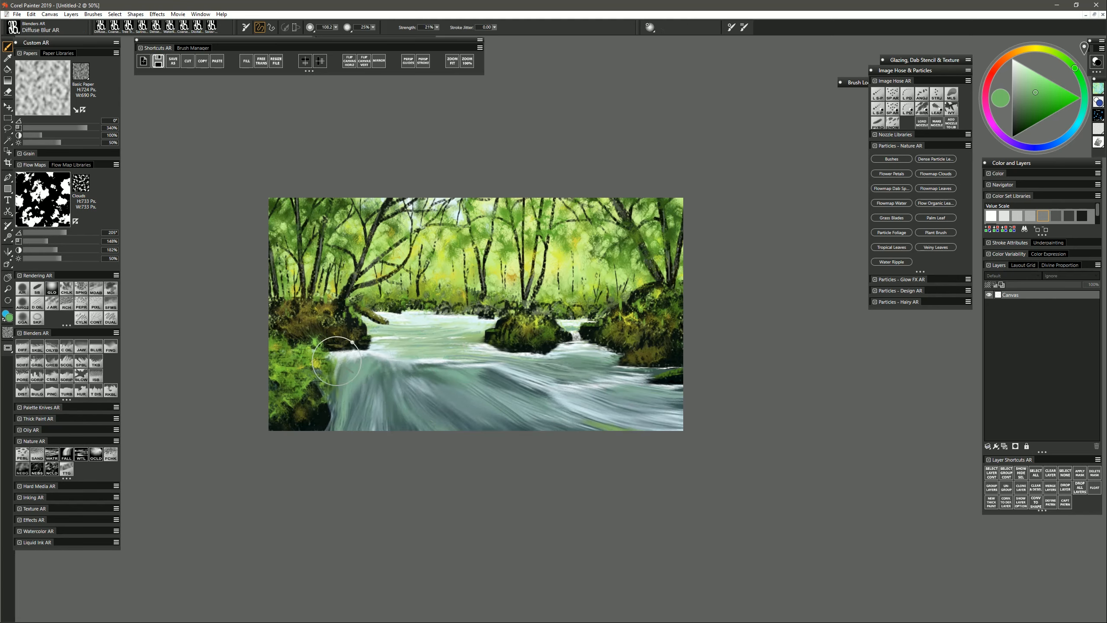
# Step: Shape the distant water, the flow below the center rock and swirls beside the left bank with Oily Blender AR
pyautogui.click(52, 346)
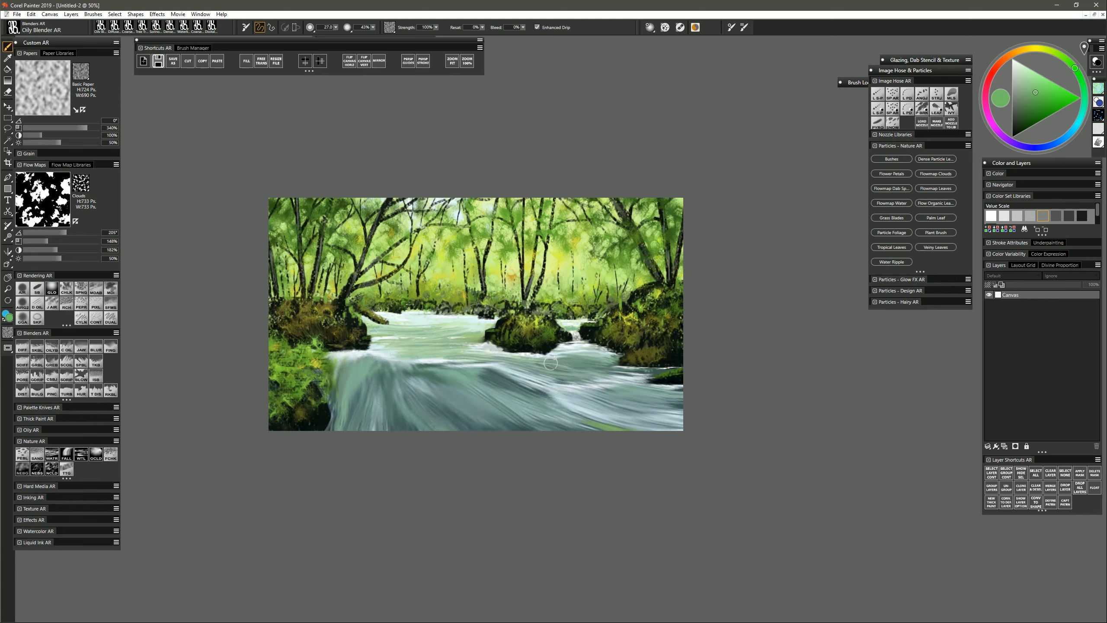
pyautogui.moveTo(577, 368); pyautogui.dragTo(529, 362)
pyautogui.moveTo(394, 333); pyautogui.dragTo(478, 322)
pyautogui.moveTo(366, 348)
pyautogui.mouseDown()
pyautogui.moveTo(351, 362)
pyautogui.moveTo(389, 370)
pyautogui.mouseUp()
pyautogui.moveTo(369, 362)
pyautogui.mouseDown()
pyautogui.moveTo(415, 365)
pyautogui.moveTo(408, 380)
pyautogui.mouseUp()
pyautogui.moveTo(371, 375)
pyautogui.mouseDown()
pyautogui.moveTo(380, 428)
pyautogui.moveTo(370, 386)
pyautogui.moveTo(354, 416)
pyautogui.mouseUp()
pyautogui.moveTo(428, 396); pyautogui.dragTo(467, 422)
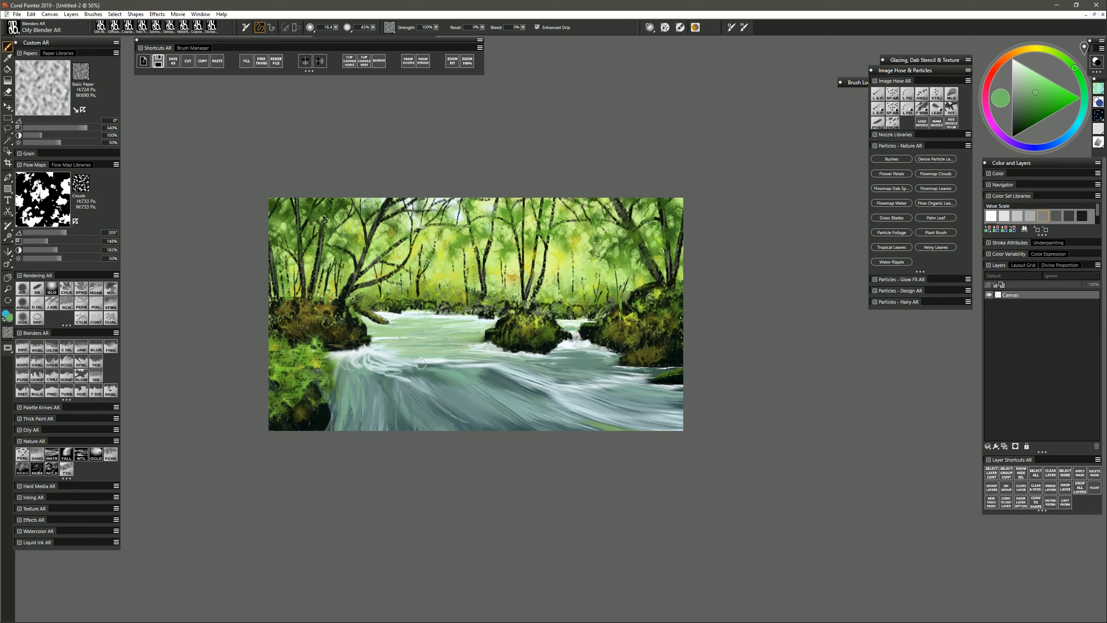
# Step: Extend the swirling foam from the left bank across the foreground current to the right edge with Oily Blender AR
pyautogui.moveTo(401, 367); pyautogui.dragTo(448, 373)
pyautogui.moveTo(412, 370); pyautogui.dragTo(504, 377)
pyautogui.moveTo(423, 374)
pyautogui.mouseDown()
pyautogui.moveTo(499, 372)
pyautogui.moveTo(475, 379)
pyautogui.moveTo(547, 419)
pyautogui.mouseUp()
pyautogui.moveTo(441, 386)
pyautogui.mouseDown()
pyautogui.moveTo(531, 422)
pyautogui.moveTo(627, 397)
pyautogui.mouseUp()
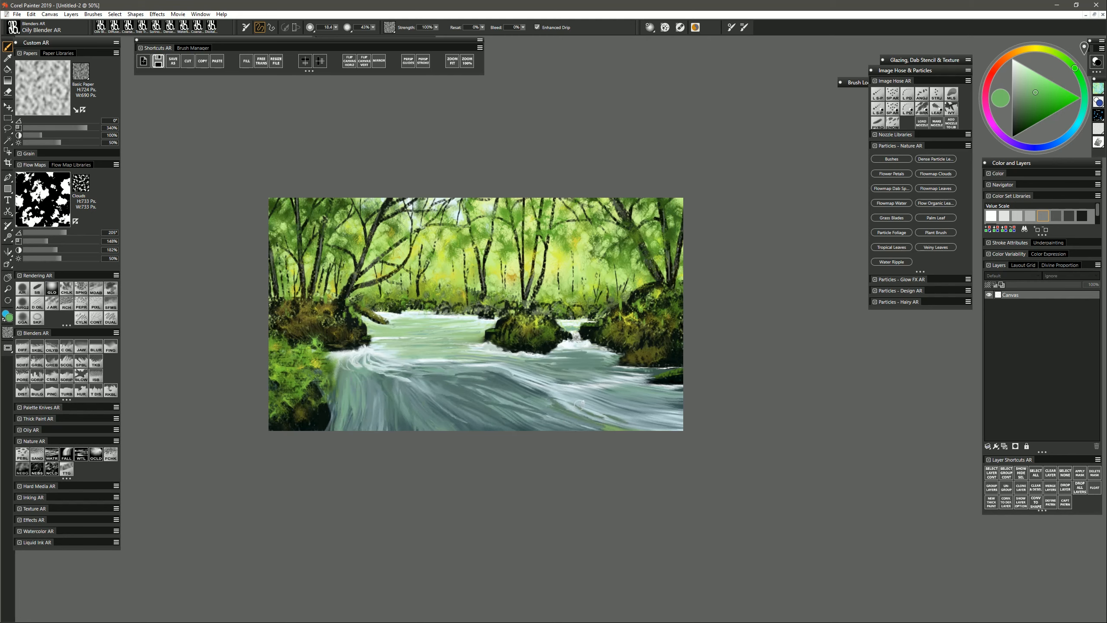
pyautogui.moveTo(564, 425); pyautogui.dragTo(693, 405)
pyautogui.moveTo(566, 388)
pyautogui.mouseDown()
pyautogui.moveTo(636, 371)
pyautogui.moveTo(540, 364)
pyautogui.mouseUp()
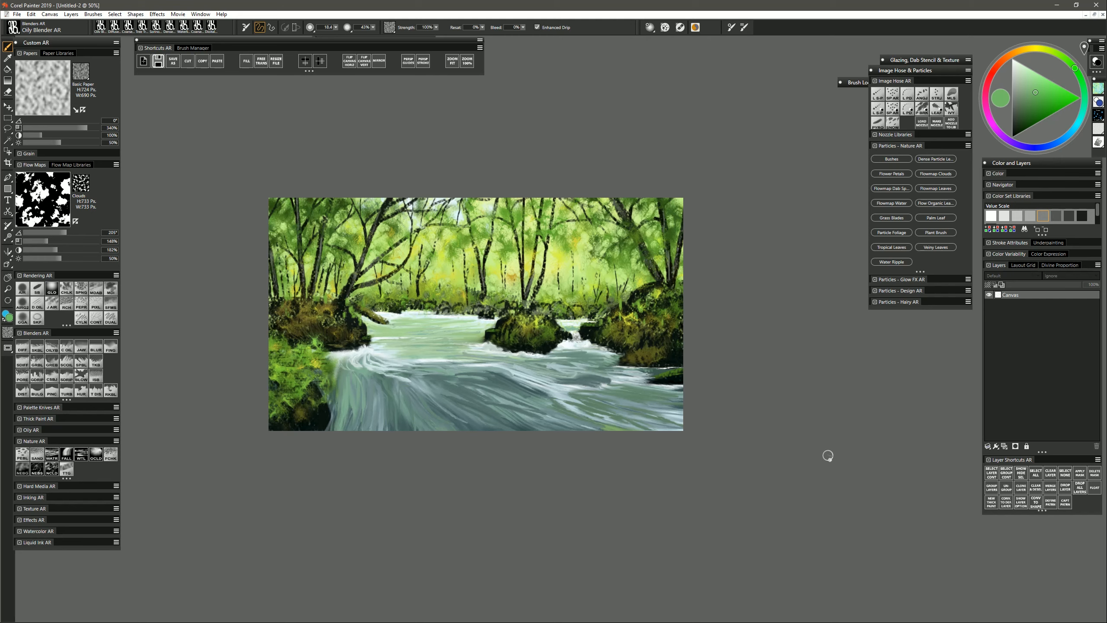
pyautogui.click(81, 455)
pyautogui.keyDown('alt'); pyautogui.click(387, 358); pyautogui.keyUp('alt')
pyautogui.moveTo(324, 430)
pyautogui.mouseDown()
pyautogui.moveTo(331, 416)
pyautogui.moveTo(325, 429)
pyautogui.mouseUp()
pyautogui.click(1074, 129)
pyautogui.click(1041, 76)
pyautogui.hotkey('ctrl', 'z')
pyautogui.press('[')
pyautogui.hotkey('ctrl', 'z')
# Step: Smooth the foreground left bank's water edge and the right bank rock with Coarse Oily Blender Speckled, and sample the center rock's dark color
pyautogui.click(66, 361)
pyautogui.moveTo(333, 412); pyautogui.dragTo(326, 428)
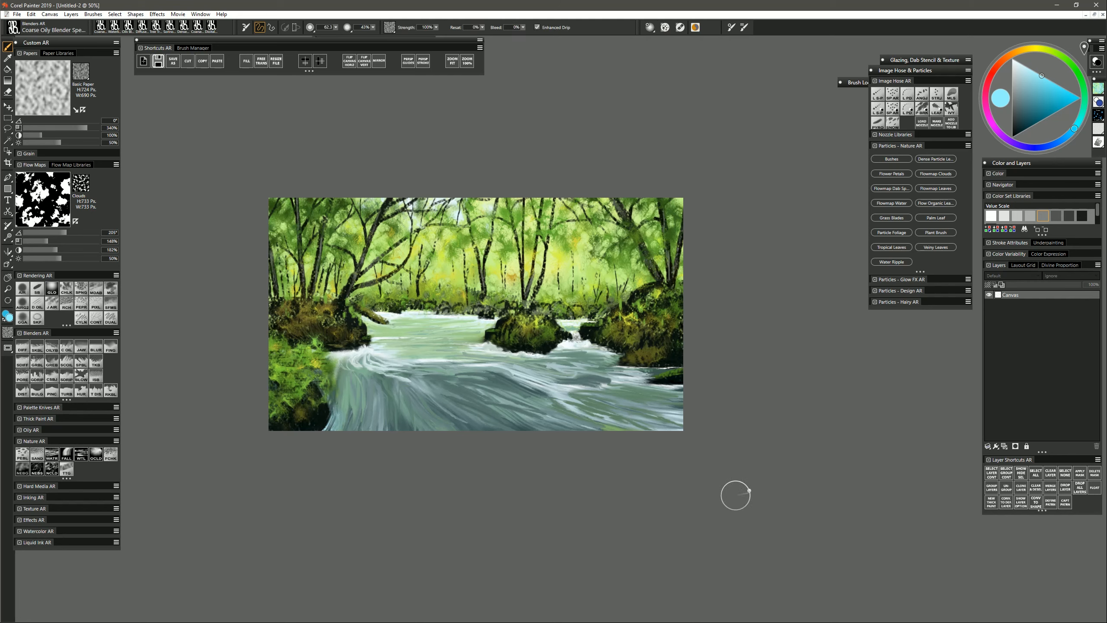
pyautogui.moveTo(612, 325)
pyautogui.mouseDown()
pyautogui.moveTo(652, 311)
pyautogui.moveTo(666, 332)
pyautogui.mouseUp()
pyautogui.keyDown('alt'); pyautogui.click(547, 342); pyautogui.keyUp('alt')
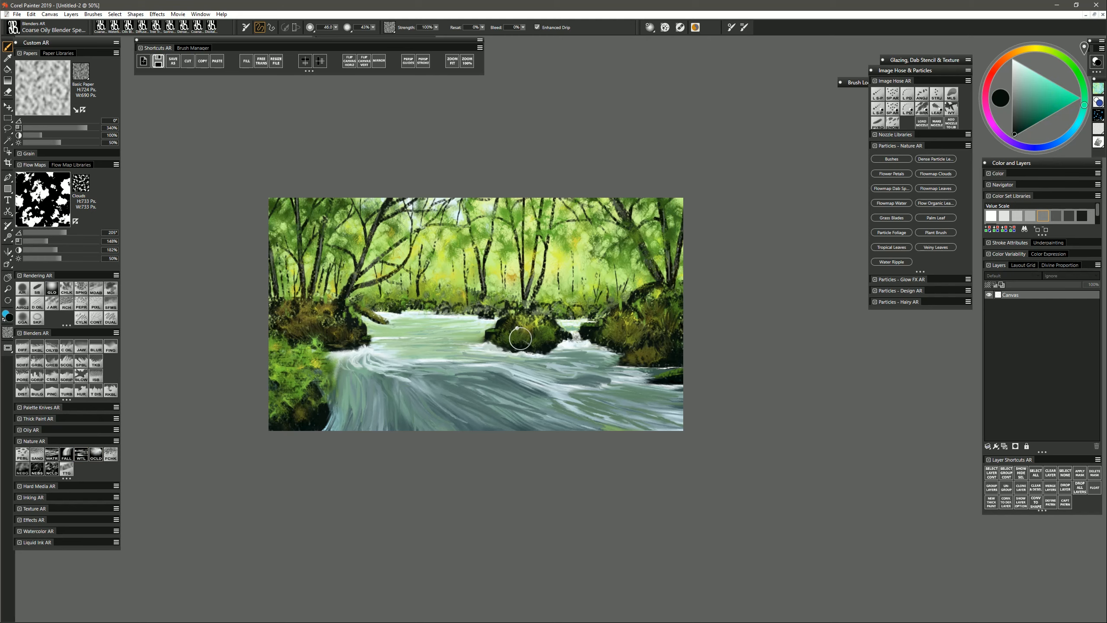
# Step: Paint a gray, textured rock face into the right bank with the Waterline brush, using chosen and sampled dark and light grays
pyautogui.click(81, 453)
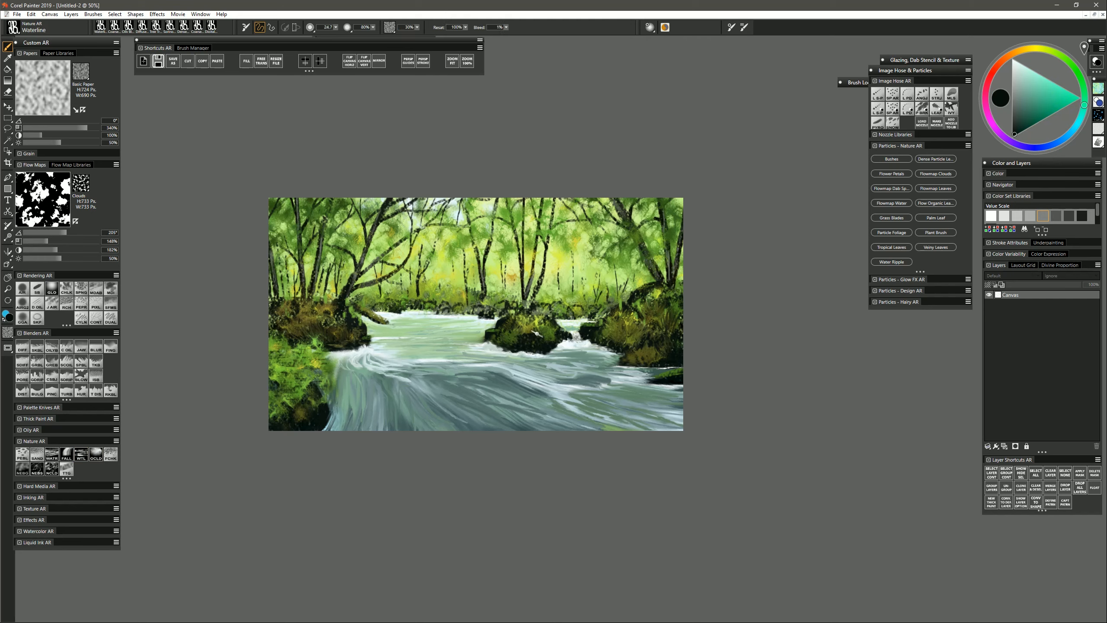
pyautogui.press(']')
pyautogui.click(1013, 106)
pyautogui.moveTo(662, 326)
pyautogui.mouseDown()
pyautogui.moveTo(656, 335)
pyautogui.moveTo(680, 355)
pyautogui.moveTo(677, 325)
pyautogui.moveTo(673, 353)
pyautogui.mouseUp()
pyautogui.keyDown('alt'); pyautogui.click(674, 359); pyautogui.keyUp('alt')
pyautogui.press('[')
pyautogui.keyDown('alt'); pyautogui.click(669, 323); pyautogui.keyUp('alt')
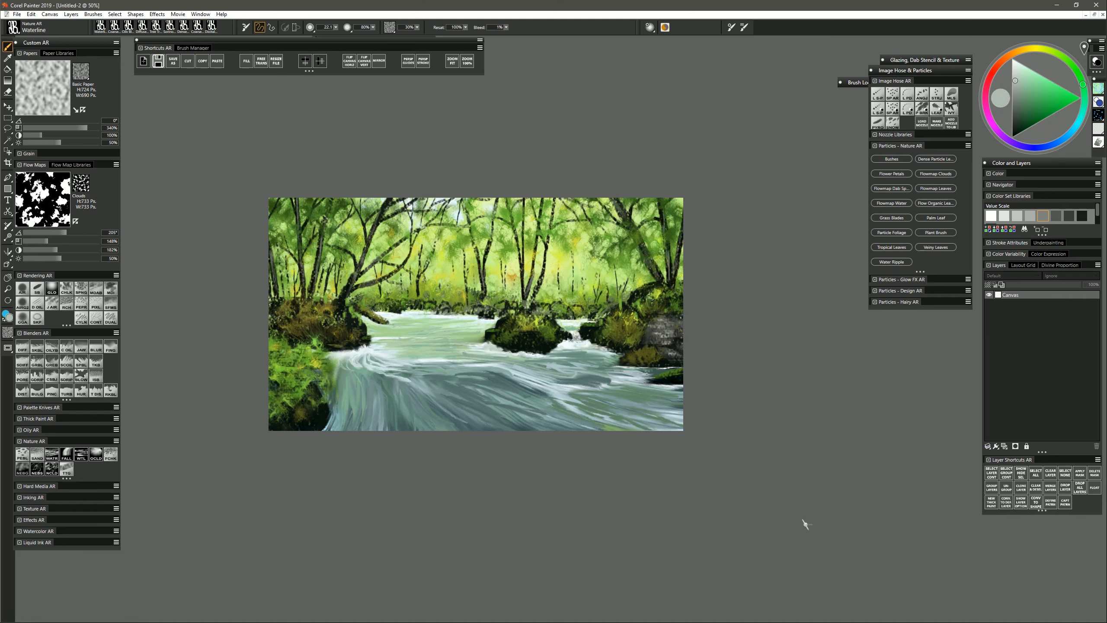
# Step: Add earthy yellow Waterline highlights to the tops of both banks and the fallen log
pyautogui.keyDown('alt'); pyautogui.click(328, 306); pyautogui.keyUp('alt')
pyautogui.moveTo(327, 306)
pyautogui.mouseDown()
pyautogui.moveTo(290, 311)
pyautogui.moveTo(320, 305)
pyautogui.mouseUp()
pyautogui.click(1027, 49)
pyautogui.click(1050, 89)
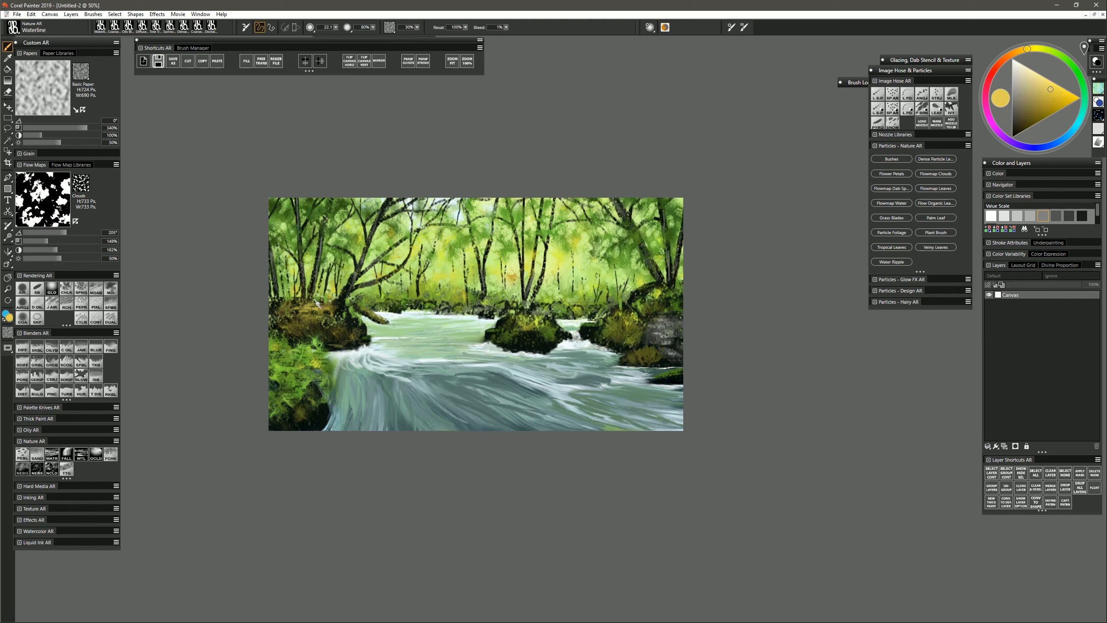
pyautogui.moveTo(631, 304); pyautogui.dragTo(665, 300)
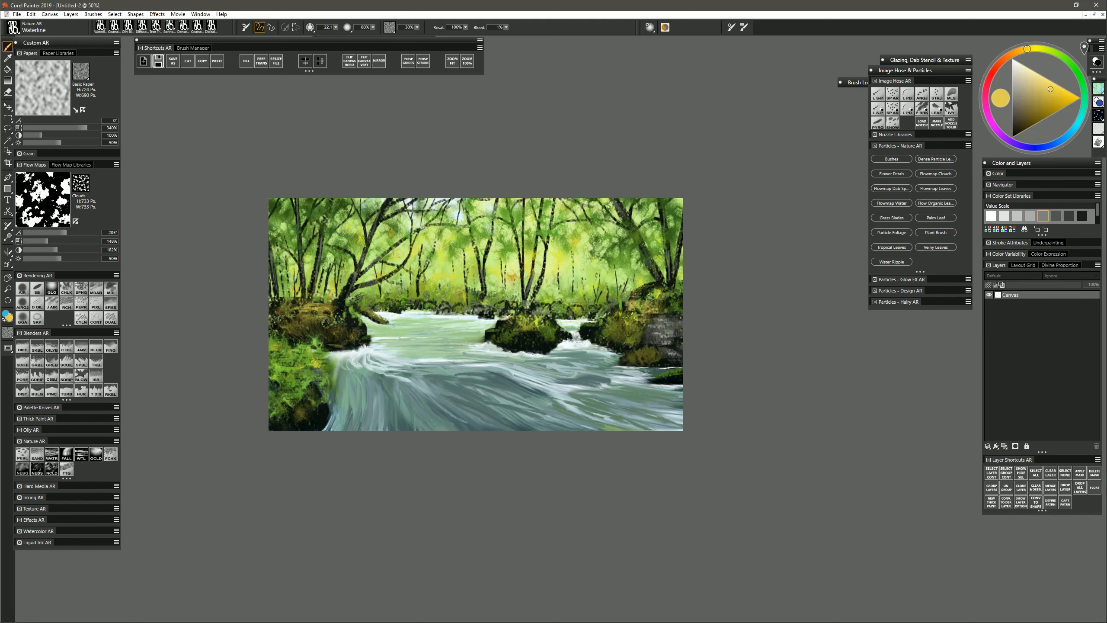
pyautogui.moveTo(366, 310); pyautogui.dragTo(389, 323)
# Step: Choose a light orange and add warm Waterline accents to the foreground left bank's rock and foliage
pyautogui.click(1017, 52)
pyautogui.click(1045, 83)
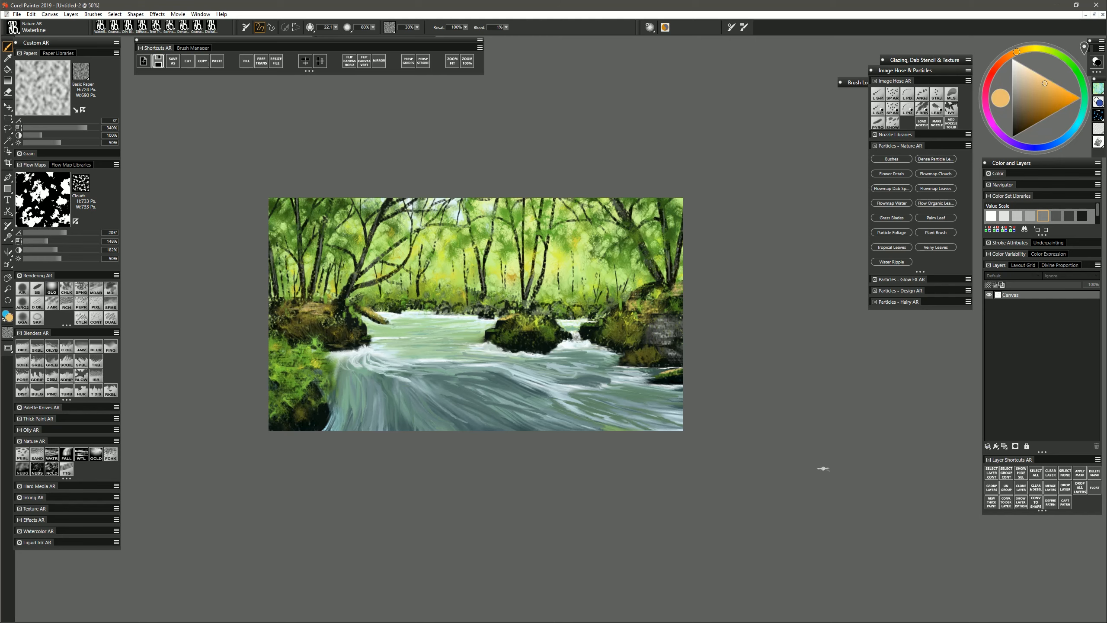
pyautogui.moveTo(304, 404); pyautogui.dragTo(299, 417)
pyautogui.moveTo(273, 383)
pyautogui.mouseDown()
pyautogui.moveTo(297, 374)
pyautogui.moveTo(278, 384)
pyautogui.moveTo(280, 367)
pyautogui.moveTo(295, 385)
pyautogui.moveTo(281, 402)
pyautogui.moveTo(321, 364)
pyautogui.moveTo(320, 404)
pyautogui.mouseUp()
# Step: Define the foreground left bush with dark gaps and sampled bright-green leaves using Tree Trunks Grainy
pyautogui.click(66, 469)
pyautogui.keyDown('alt'); pyautogui.click(286, 377); pyautogui.keyUp('alt')
pyautogui.moveTo(320, 350); pyautogui.dragTo(312, 357)
pyautogui.moveTo(272, 357); pyautogui.dragTo(283, 343)
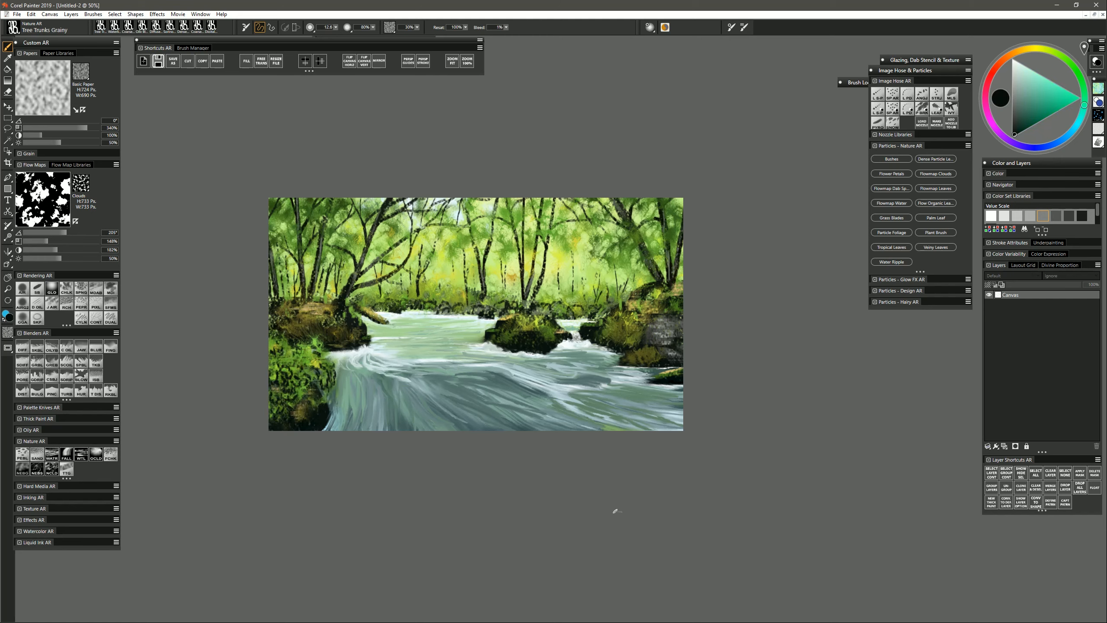
pyautogui.keyDown('alt'); pyautogui.click(309, 350); pyautogui.keyUp('alt')
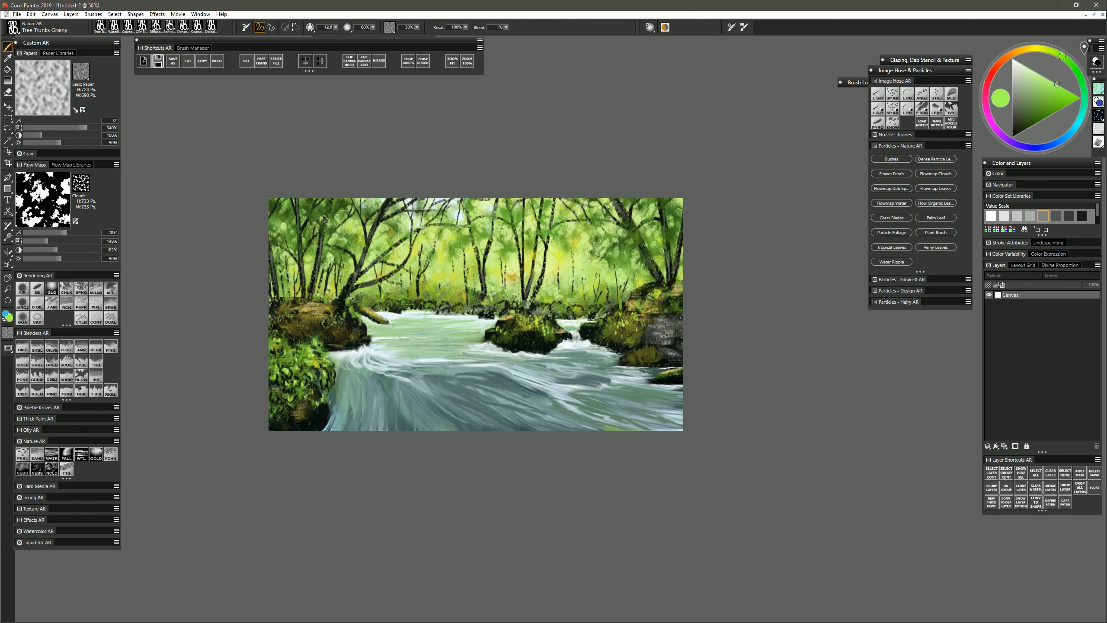
# Step: Add short green stems and pale gray stones along the far bank, and mirror the canvas to check the composition
pyautogui.moveTo(491, 303); pyautogui.dragTo(493, 292)
pyautogui.moveTo(436, 300); pyautogui.dragTo(435, 284)
pyautogui.moveTo(429, 297); pyautogui.dragTo(427, 283)
pyautogui.moveTo(1016, 70); pyautogui.dragTo(1017, 84)
pyautogui.moveTo(480, 309); pyautogui.dragTo(467, 311)
pyautogui.moveTo(448, 309); pyautogui.dragTo(442, 305)
pyautogui.click(349, 60)
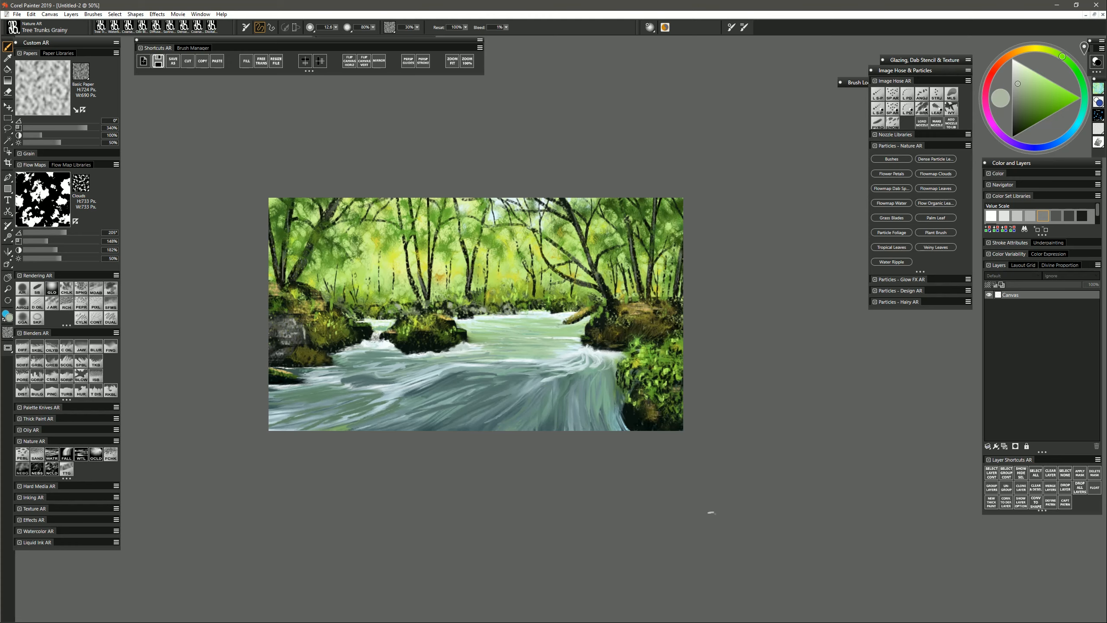
# Step: Scatter light green leaves into the canopy around the right trees with Dense Particle Leaves
pyautogui.hotkey('ctrl', 'space')
pyautogui.moveTo(493, 375)
pyautogui.mouseDown()
pyautogui.moveTo(473, 344)
pyautogui.moveTo(780, 504)
pyautogui.mouseUp()
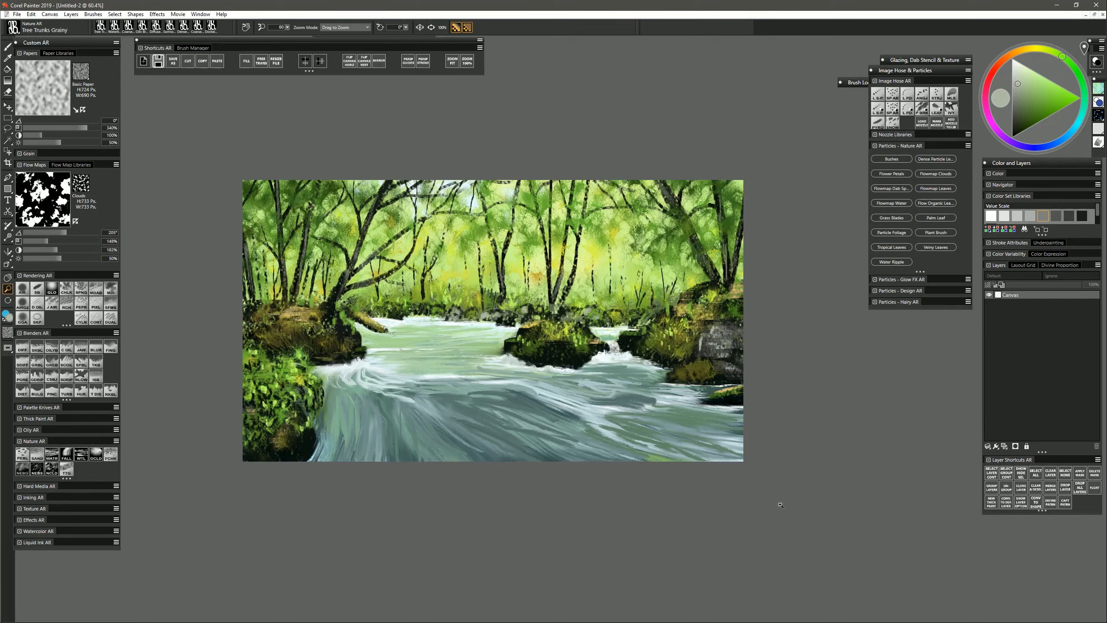
pyautogui.click(935, 158)
pyautogui.moveTo(685, 227); pyautogui.dragTo(694, 230)
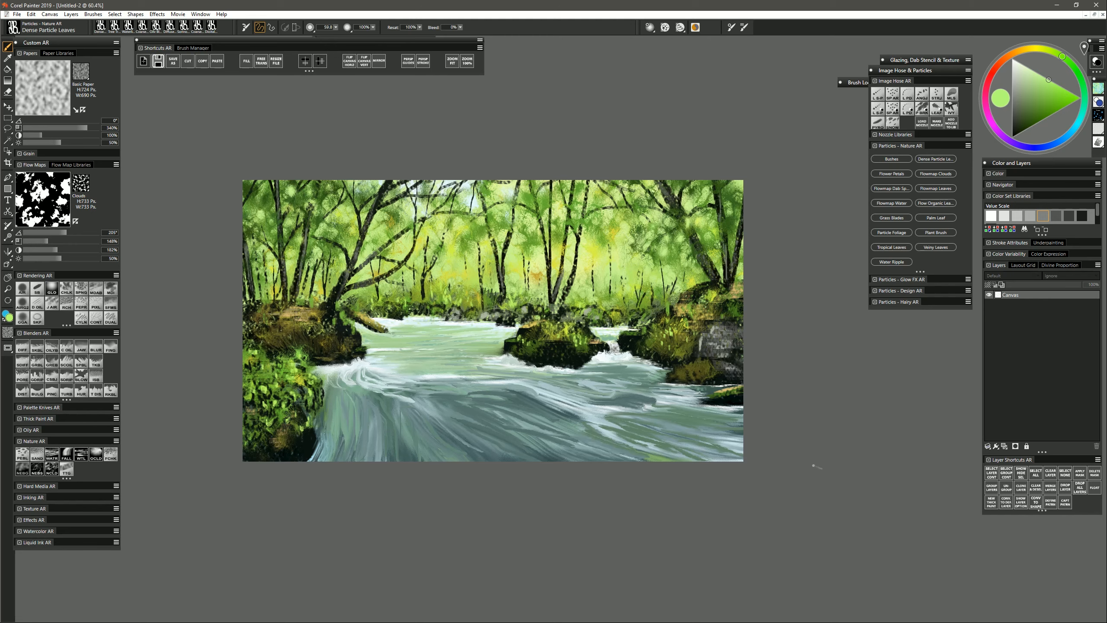
# Step: With Tree Trunks Grainy, add sampled-green foliage strokes to the left canopy and small dark rocks in the distant water and cascade
pyautogui.click(66, 469)
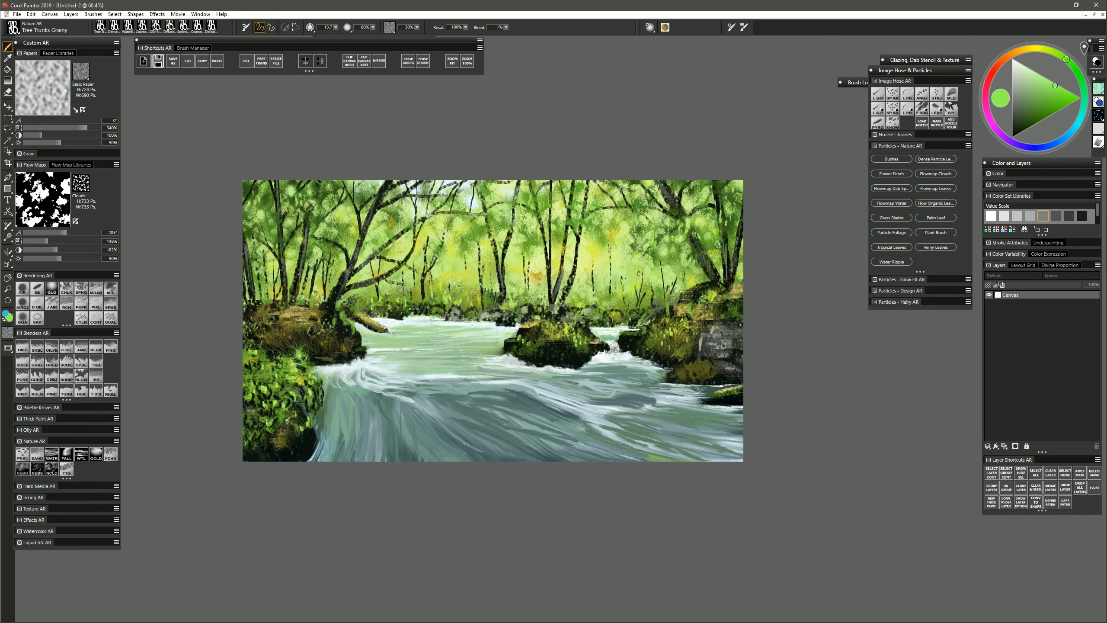
pyautogui.keyDown('alt'); pyautogui.click(335, 200); pyautogui.keyUp('alt')
pyautogui.keyDown('alt'); pyautogui.click(338, 208); pyautogui.keyUp('alt')
pyautogui.moveTo(343, 199); pyautogui.dragTo(342, 230)
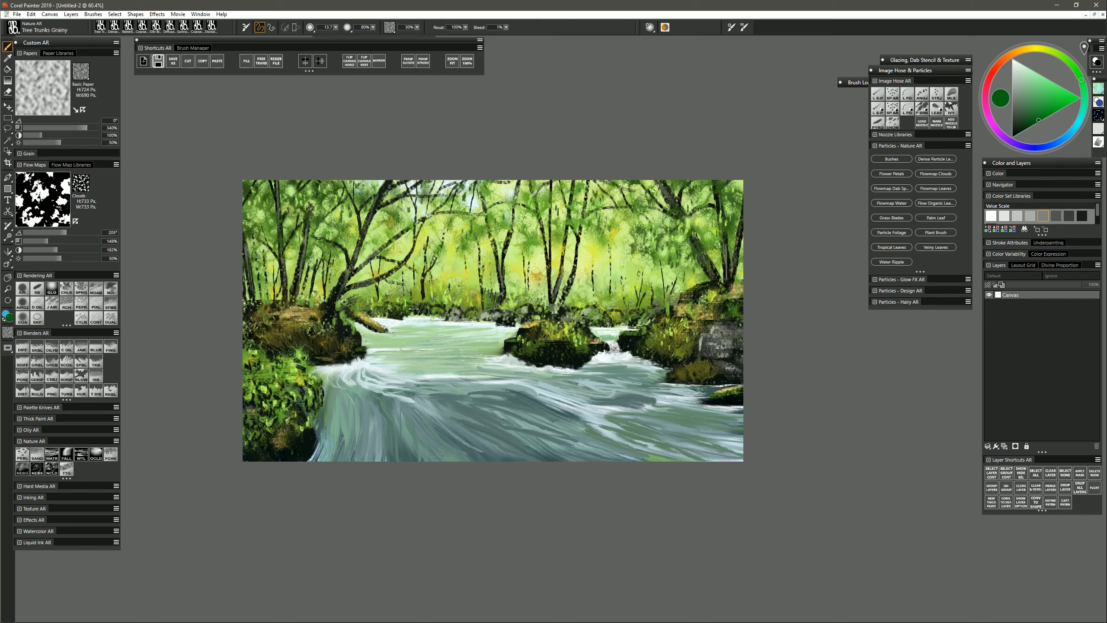
pyautogui.keyDown('alt'); pyautogui.click(417, 318); pyautogui.keyUp('alt')
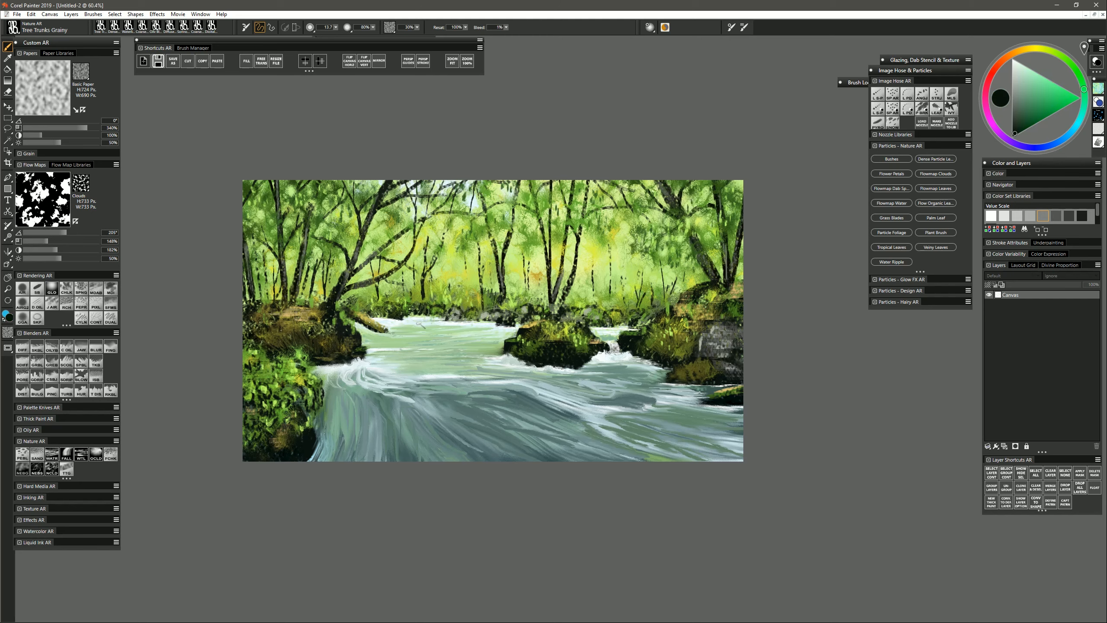
pyautogui.keyDown('alt'); pyautogui.click(720, 338); pyautogui.keyUp('alt')
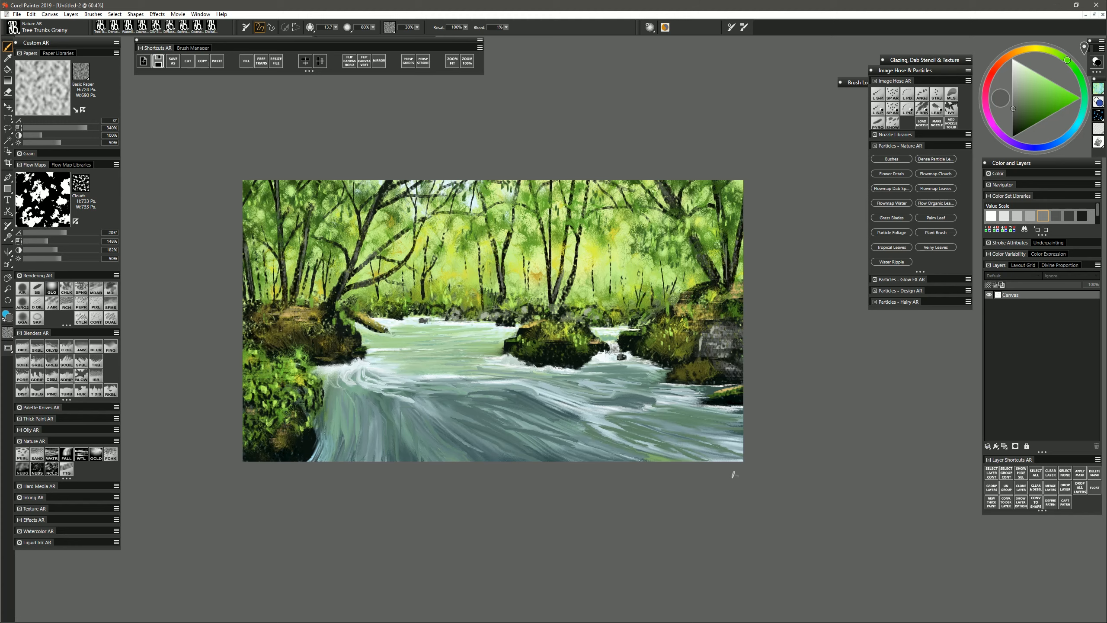
# Step: Blend the gray right rock, left bank, center rock and right canopy with Coarse Oily Blender AR
pyautogui.click(66, 347)
pyautogui.moveTo(713, 343); pyautogui.dragTo(727, 348)
pyautogui.moveTo(314, 325); pyautogui.dragTo(288, 323)
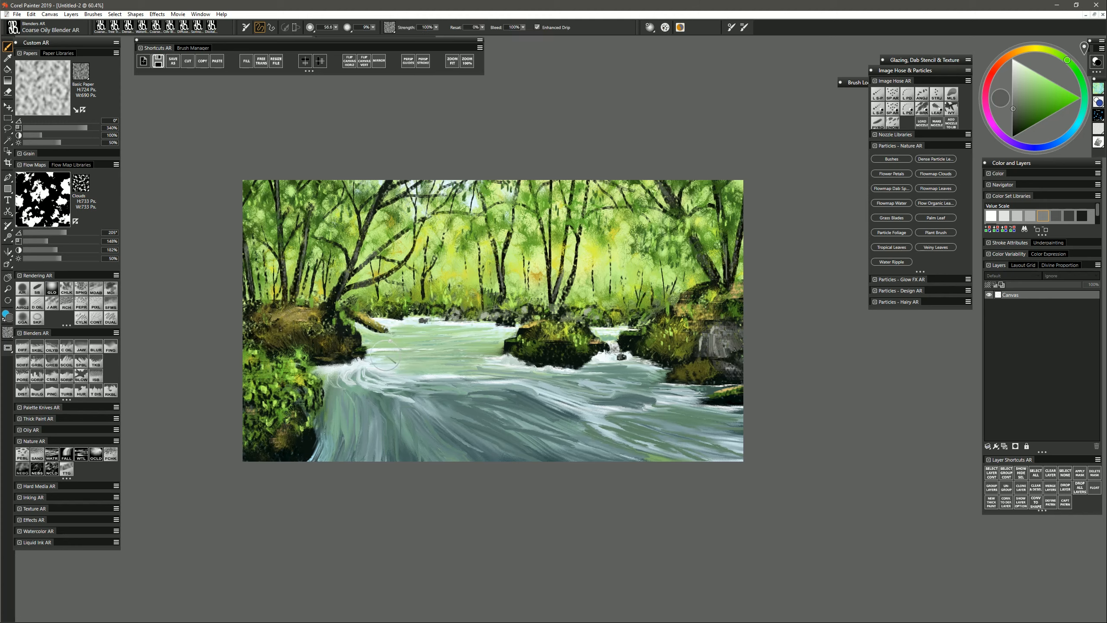
pyautogui.moveTo(562, 340); pyautogui.dragTo(525, 346)
pyautogui.moveTo(652, 232); pyautogui.dragTo(661, 231)
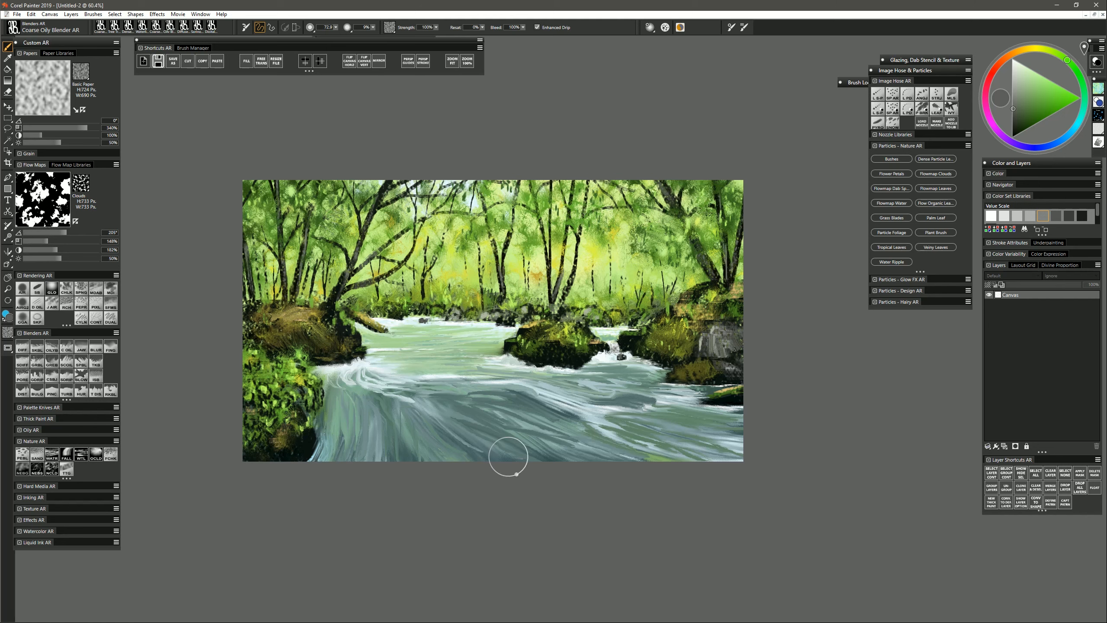
# Step: Add a new Overlay layer, fill it with teal green, and reduce the layer opacity to 41%
pyautogui.click(1004, 446)
pyautogui.click(1016, 276)
pyautogui.click(1009, 376)
pyautogui.click(1082, 114)
pyautogui.click(1058, 85)
pyautogui.moveTo(1082, 111); pyautogui.dragTo(1084, 101)
pyautogui.hotkey('ctrl', 'f')
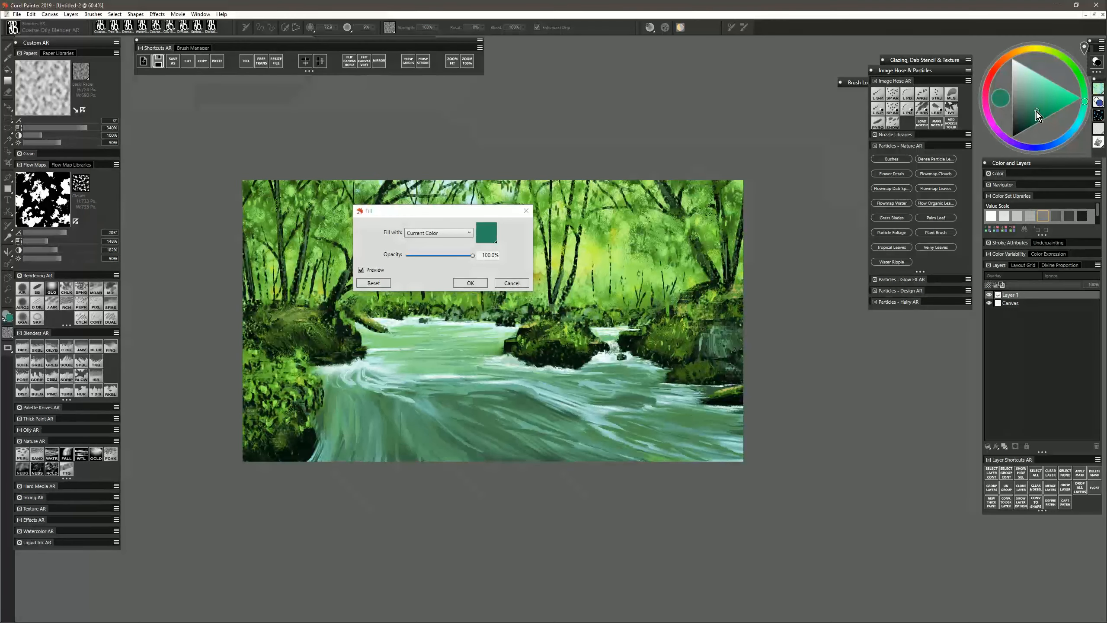
pyautogui.press('Return')
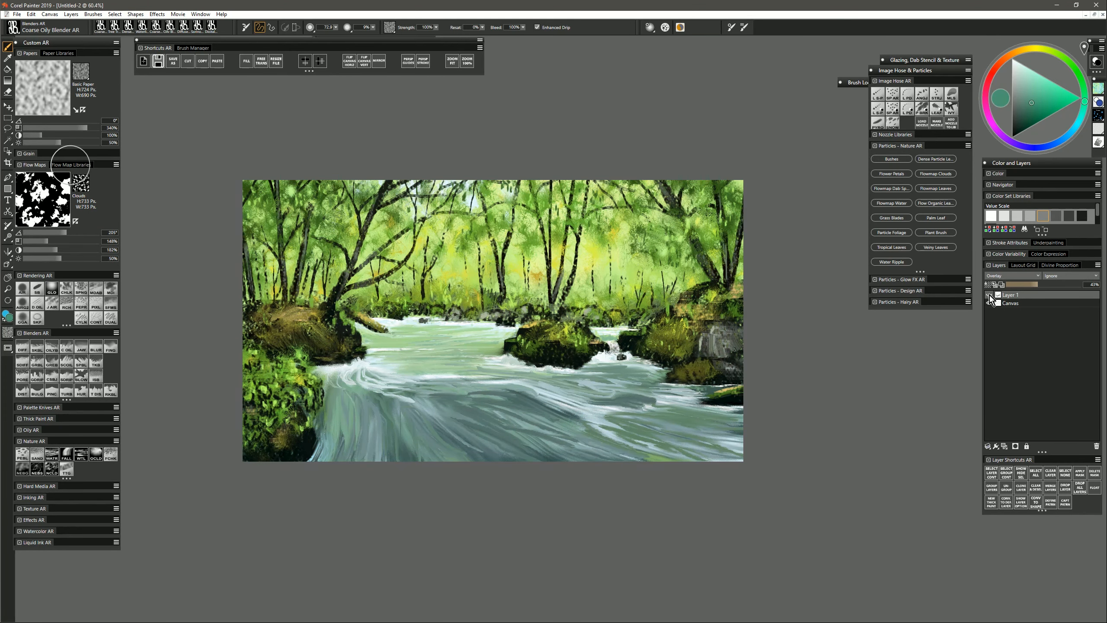
# Step: Set up Glow Brush G with a dark teal sampled from the water, and add a new layer in Screen mode
pyautogui.hotkey('ctrl', 'space')
pyautogui.moveTo(530, 315)
pyautogui.mouseDown()
pyautogui.moveTo(521, 360)
pyautogui.moveTo(540, 316)
pyautogui.mouseUp()
pyautogui.click(51, 288)
pyautogui.keyDown('alt'); pyautogui.click(380, 376); pyautogui.keyUp('alt')
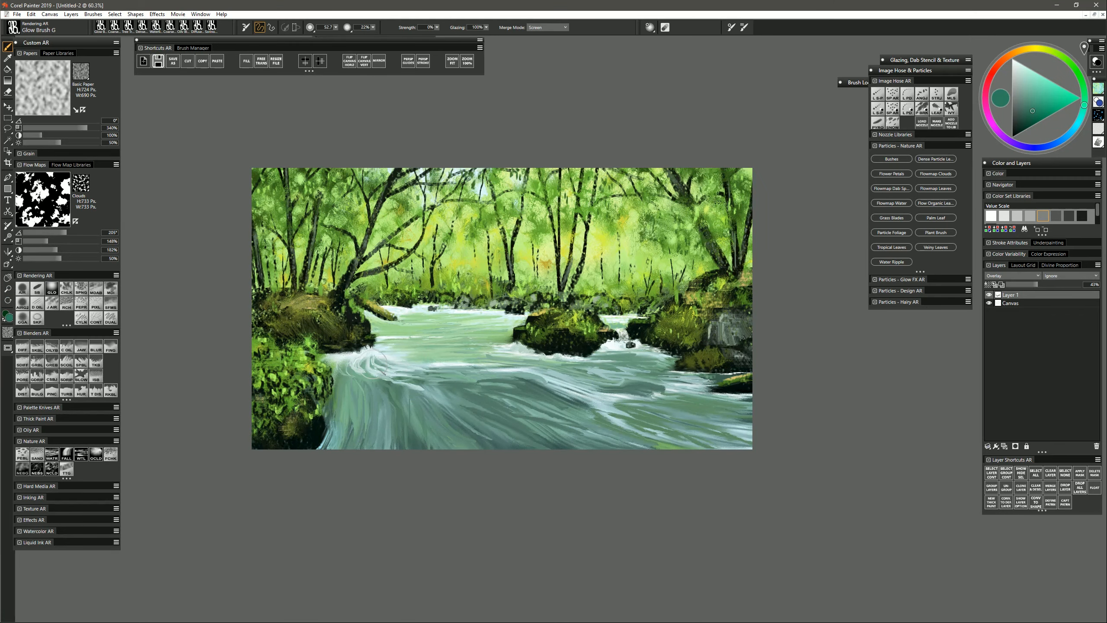
pyautogui.moveTo(374, 369); pyautogui.dragTo(442, 374)
pyautogui.hotkey('ctrl', 'z')
pyautogui.click(1004, 446)
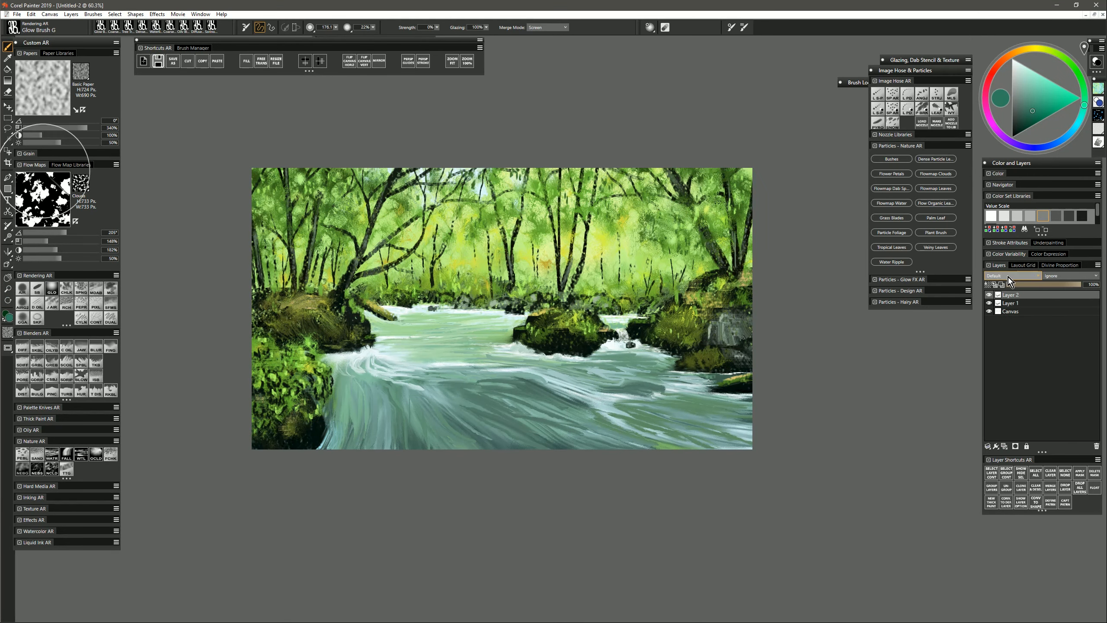
pyautogui.click(1012, 275)
pyautogui.click(1002, 365)
# Step: Brush a teal glow over the foreground current, the distant water and the small cascade on the Screen layer
pyautogui.moveTo(365, 368)
pyautogui.mouseDown()
pyautogui.moveTo(566, 363)
pyautogui.moveTo(715, 388)
pyautogui.moveTo(610, 395)
pyautogui.mouseUp()
pyautogui.moveTo(374, 394); pyautogui.dragTo(359, 418)
pyautogui.moveTo(477, 419); pyautogui.dragTo(448, 418)
pyautogui.moveTo(394, 316); pyautogui.dragTo(514, 314)
pyautogui.moveTo(440, 320); pyautogui.dragTo(392, 322)
pyautogui.moveTo(616, 325); pyautogui.dragTo(627, 343)
# Step: Add a glow at the sky opening in a sampled canopy color and a bright yellow glow through the background trees
pyautogui.keyDown('alt'); pyautogui.click(479, 187); pyautogui.keyUp('alt')
pyautogui.moveTo(474, 164)
pyautogui.mouseDown()
pyautogui.moveTo(462, 206)
pyautogui.moveTo(421, 184)
pyautogui.mouseUp()
pyautogui.click(1032, 49)
pyautogui.click(1080, 98)
pyautogui.moveTo(453, 273); pyautogui.dragTo(636, 260)
pyautogui.moveTo(379, 261); pyautogui.dragTo(303, 276)
pyautogui.moveTo(676, 257); pyautogui.dragTo(699, 255)
pyautogui.moveTo(403, 218); pyautogui.dragTo(366, 213)
# Step: Choose a vivid green and brush a soft glow across the upper canopy from the left trees to the right
pyautogui.click(1070, 62)
pyautogui.moveTo(549, 217); pyautogui.dragTo(662, 216)
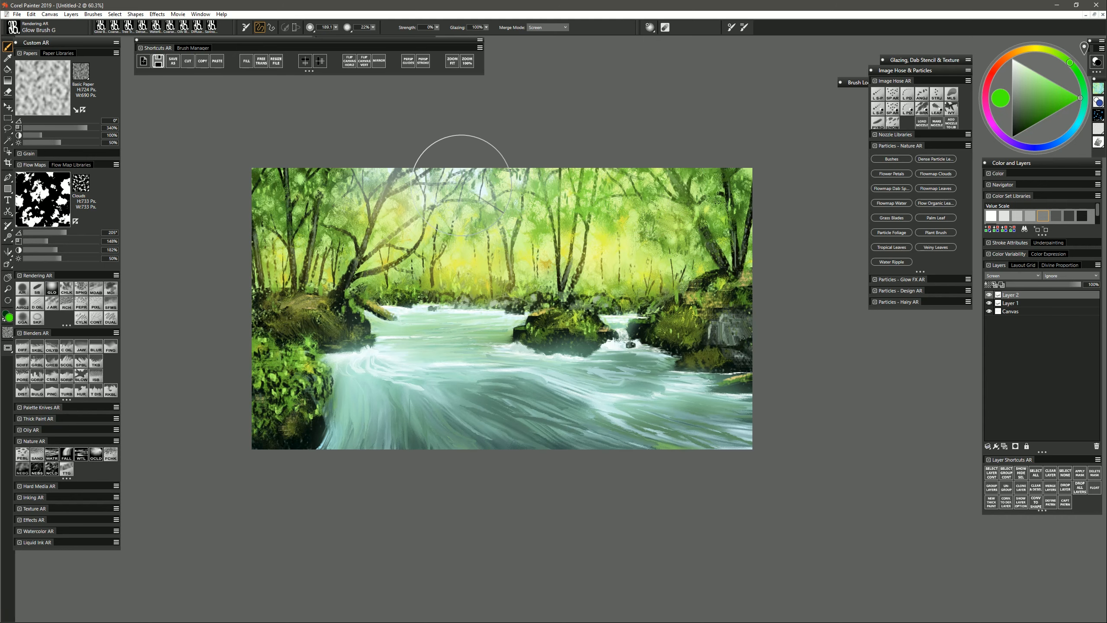
pyautogui.moveTo(461, 180); pyautogui.dragTo(300, 212)
pyautogui.moveTo(680, 202); pyautogui.dragTo(685, 207)
# Step: Compare the glow layer on and off and set its opacity to 60%
pyautogui.moveTo(1059, 285); pyautogui.dragTo(1010, 293)
pyautogui.click(989, 295)
pyautogui.click(989, 295)
pyautogui.click(1051, 285)
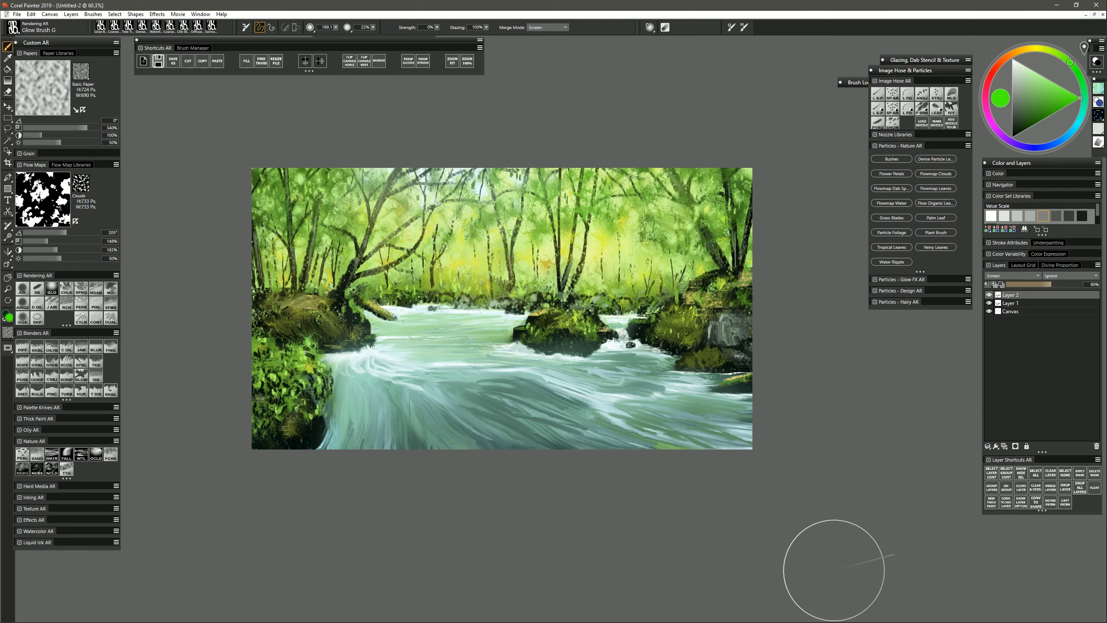
pyautogui.press('m')
pyautogui.moveTo(547, 374); pyautogui.dragTo(753, 498)
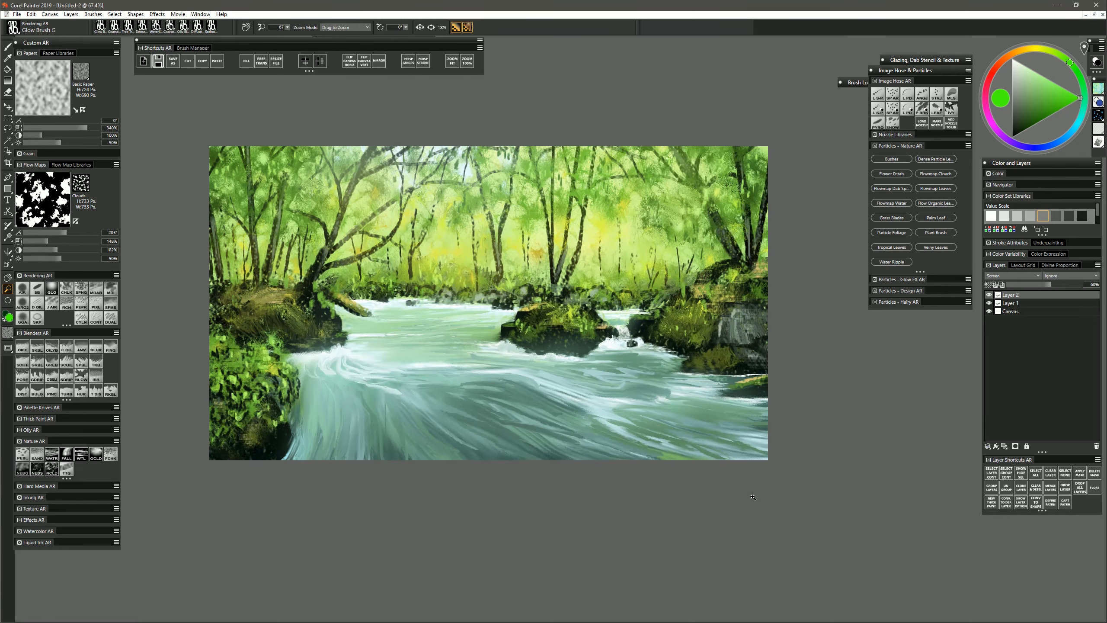
# Step: Soften the foreground current and the water below the far-bank rocks on the Canvas layer with the Diffuse Blur AR blender
pyautogui.click(22, 346)
pyautogui.click(1010, 312)
pyautogui.moveTo(335, 360)
pyautogui.mouseDown()
pyautogui.moveTo(348, 379)
pyautogui.moveTo(407, 403)
pyautogui.mouseUp()
pyautogui.moveTo(683, 379); pyautogui.dragTo(697, 410)
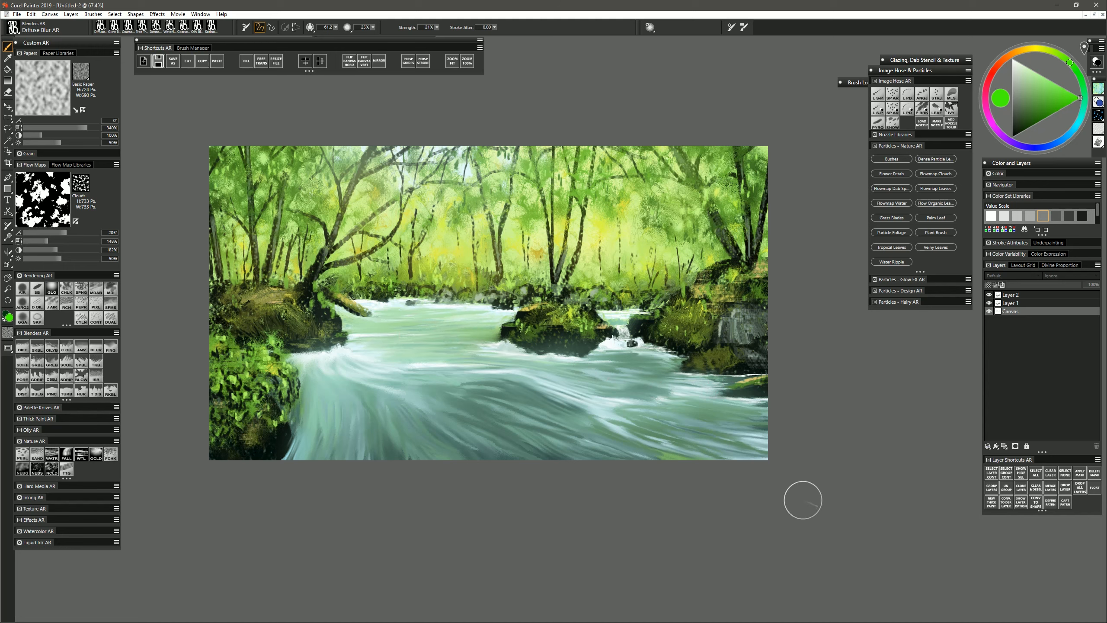
# Step: Scatter Dense Particle Leaves in yellow-green and olive tones through the background trees
pyautogui.click(936, 159)
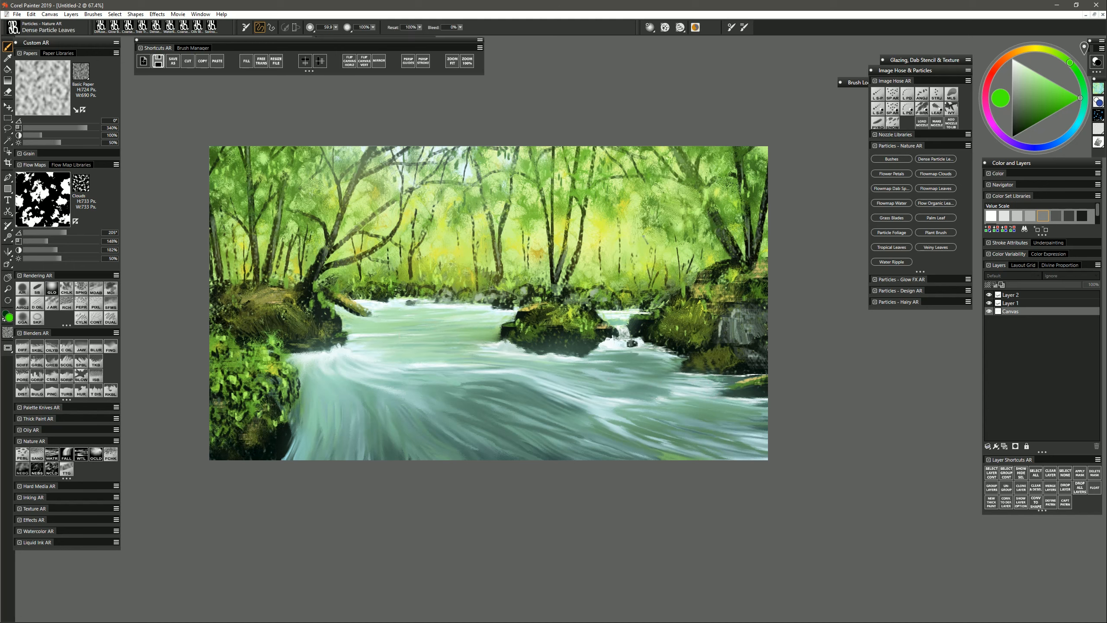
pyautogui.click(1073, 66)
pyautogui.click(1035, 123)
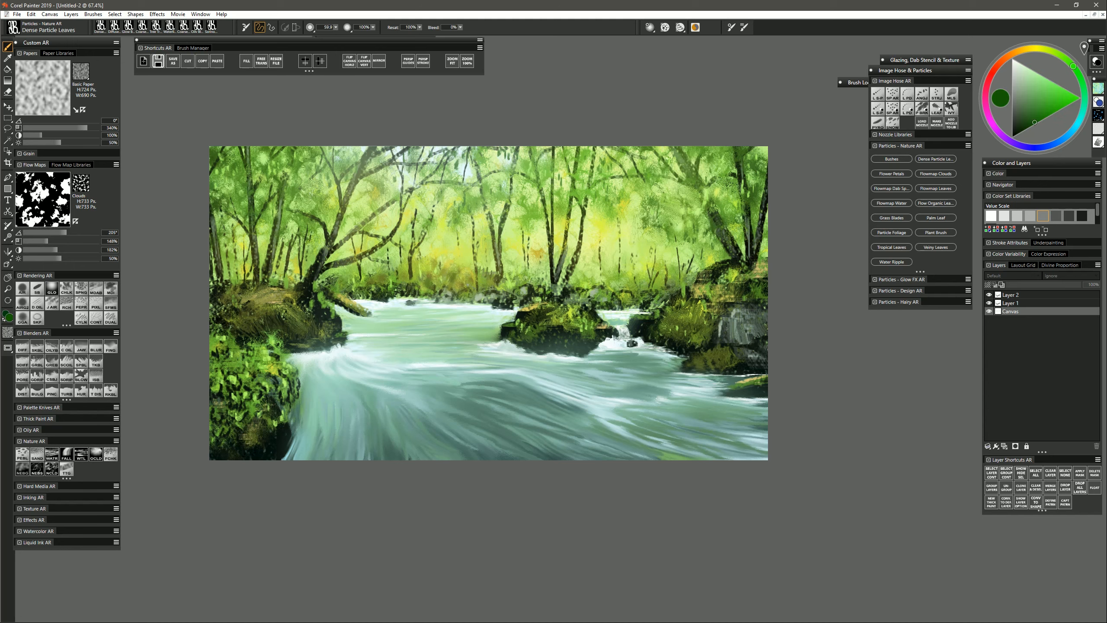
pyautogui.click(1049, 50)
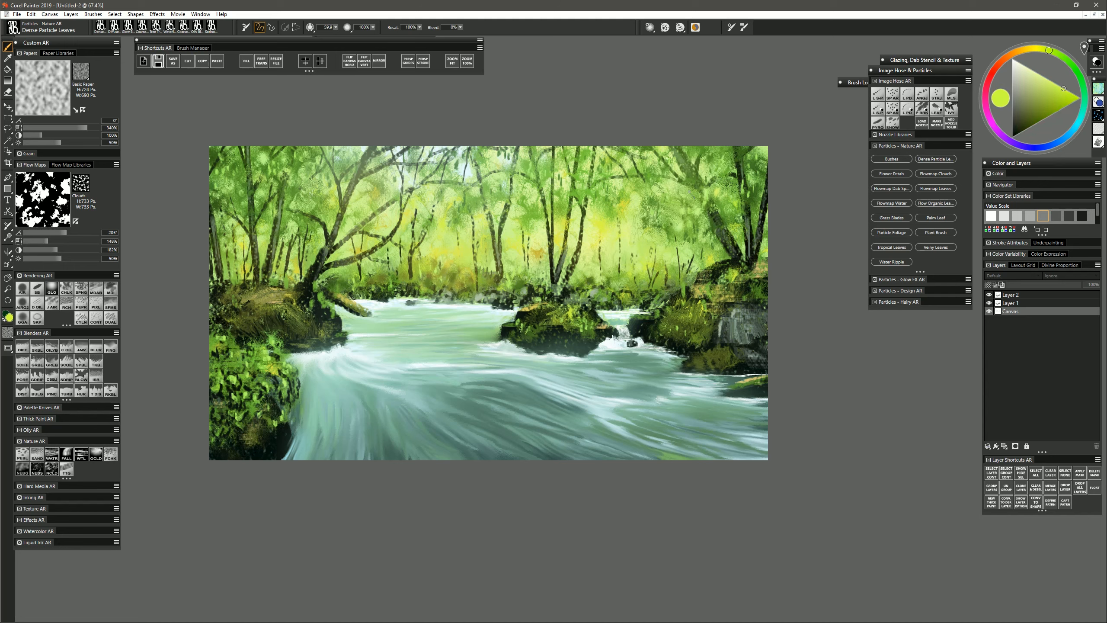
pyautogui.click(1052, 112)
pyautogui.moveTo(597, 220); pyautogui.dragTo(671, 245)
pyautogui.moveTo(547, 227); pyautogui.dragTo(507, 242)
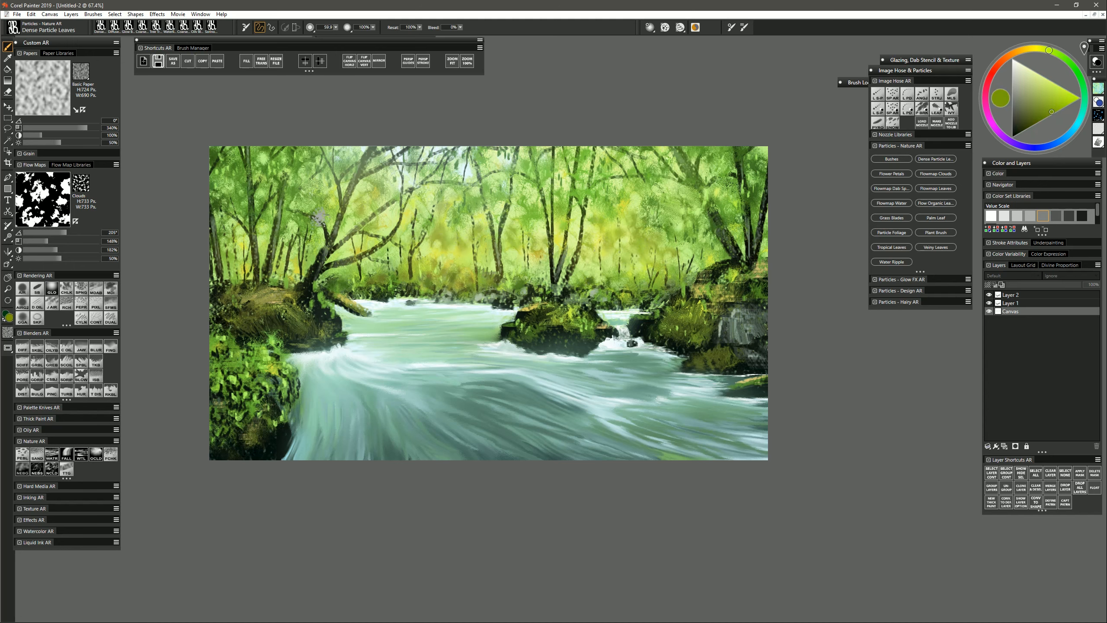
# Step: Brush dark green Dense Particle Leaves across the upper canopy from the left trees to the center
pyautogui.click(1034, 125)
pyautogui.click(1078, 75)
pyautogui.moveTo(220, 155); pyautogui.dragTo(360, 150)
pyautogui.moveTo(461, 159); pyautogui.dragTo(560, 150)
# Step: Dab pale green light spots through the canopy and between the central trees, undoing the last dab
pyautogui.click(1022, 65)
pyautogui.click(503, 162)
pyautogui.click(431, 167)
pyautogui.click(378, 186)
pyautogui.click(524, 163)
pyautogui.click(341, 157)
pyautogui.click(451, 204)
pyautogui.click(473, 209)
pyautogui.click(390, 215)
pyautogui.hotkey('ctrl', 'z')
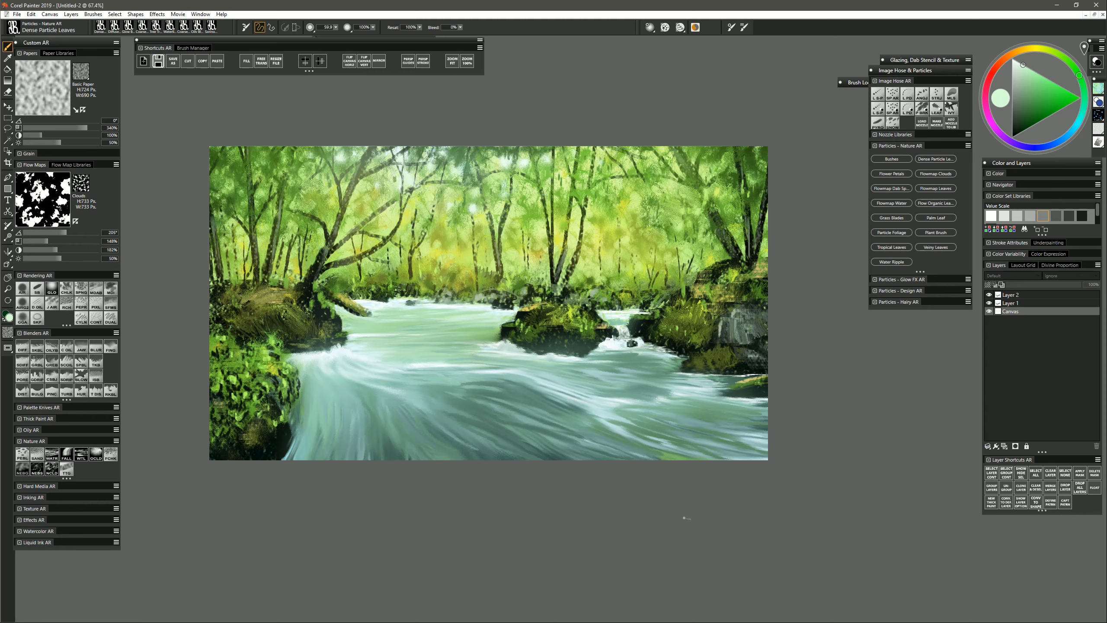
# Step: Add dark texture to the left bank and the right bank's rock face with the Tree Trunks Grainy brush
pyautogui.click(66, 469)
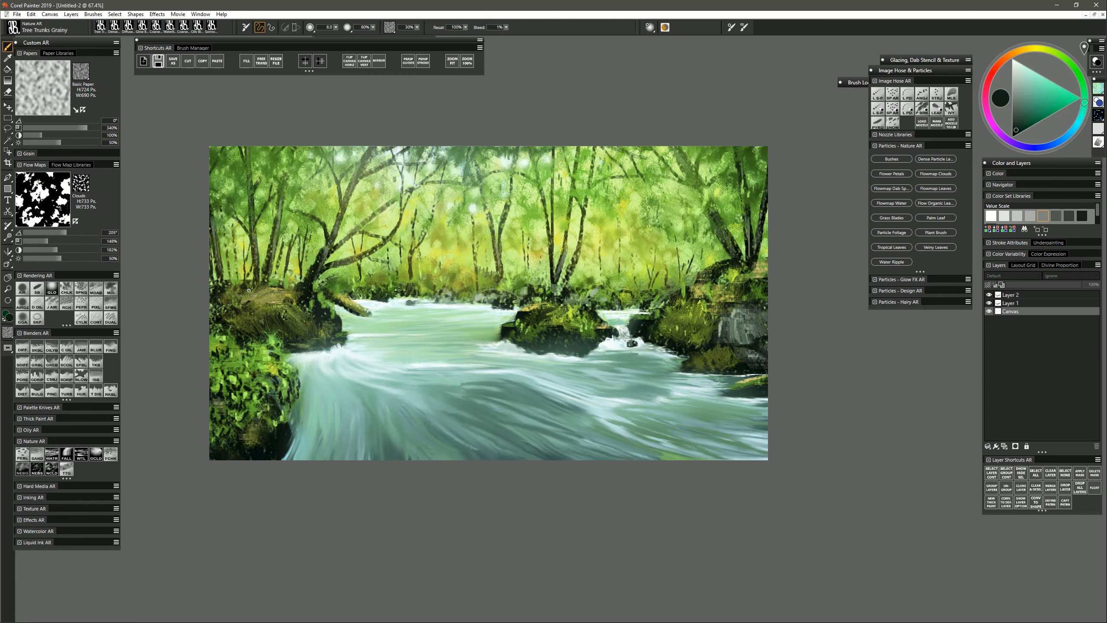
pyautogui.moveTo(249, 291)
pyautogui.mouseDown()
pyautogui.moveTo(279, 297)
pyautogui.moveTo(265, 307)
pyautogui.moveTo(300, 329)
pyautogui.moveTo(299, 315)
pyautogui.mouseUp()
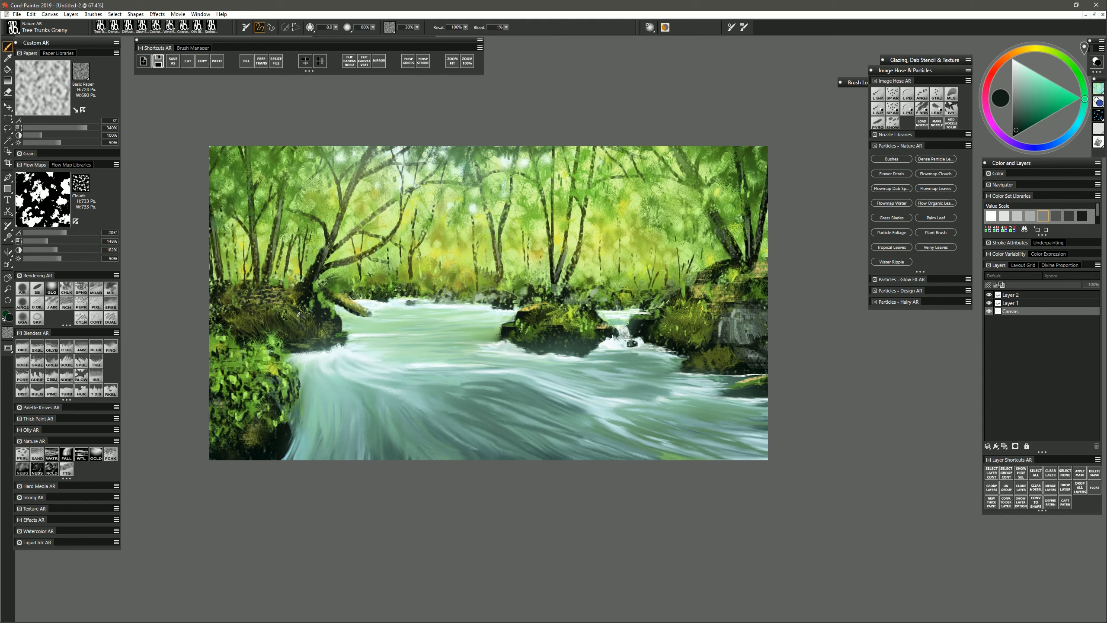
pyautogui.moveTo(665, 327)
pyautogui.mouseDown()
pyautogui.moveTo(687, 313)
pyautogui.moveTo(697, 324)
pyautogui.moveTo(754, 330)
pyautogui.mouseUp()
pyautogui.moveTo(752, 315)
pyautogui.mouseDown()
pyautogui.moveTo(721, 341)
pyautogui.moveTo(733, 327)
pyautogui.mouseUp()
# Step: Choose a pale highlight color, sample a moss green, and paint moss highlights on the low boulder below the right bank
pyautogui.click(1022, 75)
pyautogui.keyDown('alt'); pyautogui.click(713, 352); pyautogui.keyUp('alt')
pyautogui.moveTo(693, 360); pyautogui.dragTo(698, 357)
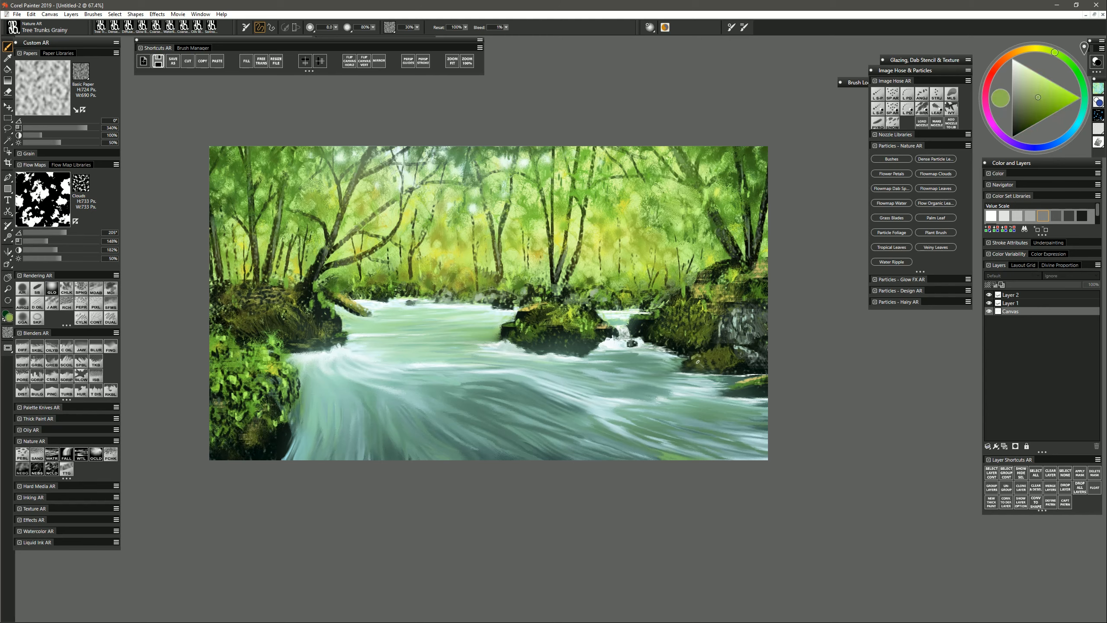
# Step: Paint yellow-green moss on the right bank's lower boulders and dark rock strokes along the water's edge below them
pyautogui.keyDown('alt'); pyautogui.click(732, 290); pyautogui.keyUp('alt')
pyautogui.click(1055, 105)
pyautogui.moveTo(742, 383); pyautogui.dragTo(763, 376)
pyautogui.moveTo(707, 359); pyautogui.dragTo(725, 349)
pyautogui.keyDown('alt'); pyautogui.click(759, 390); pyautogui.keyUp('alt')
pyautogui.moveTo(742, 400); pyautogui.dragTo(767, 410)
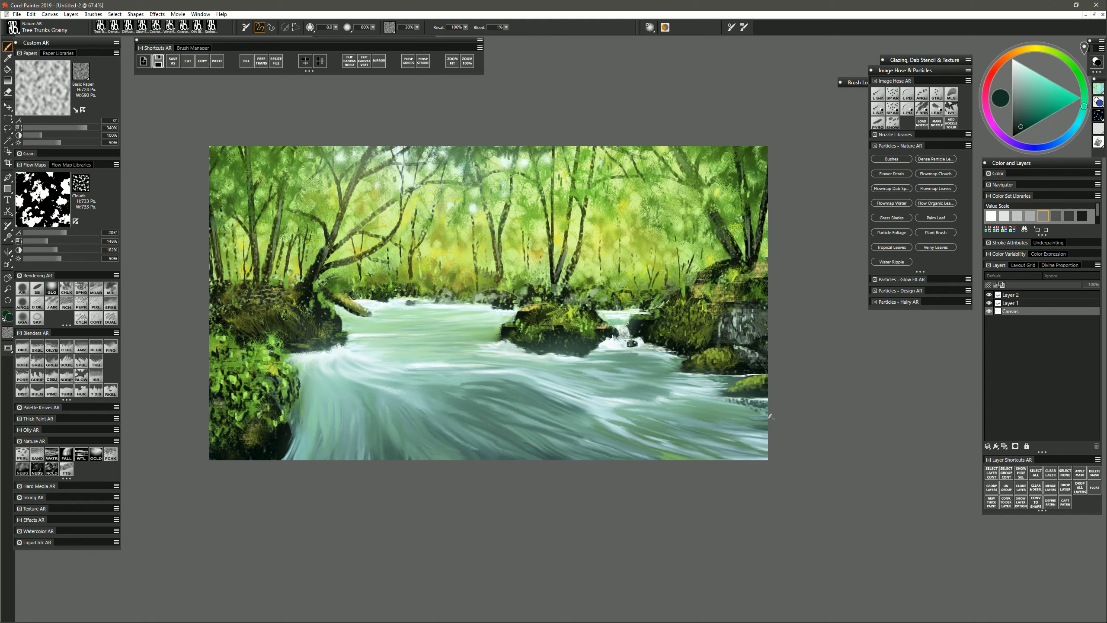
pyautogui.click(22, 347)
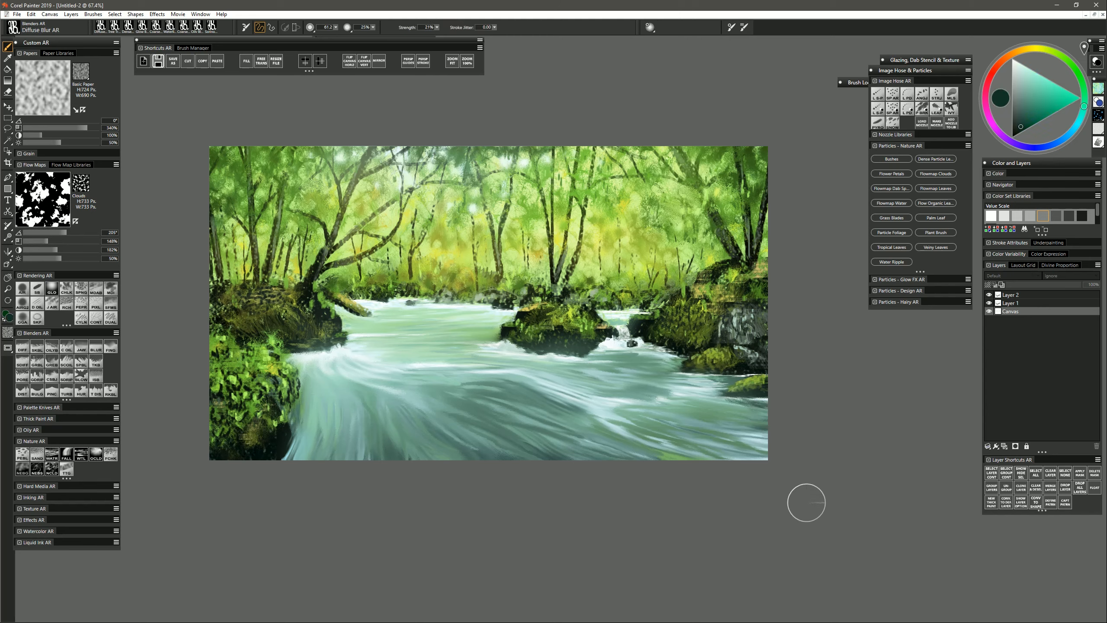
# Step: Paint a pale green bare branch beside the small cascade with the Tree Trunks Grainy brush
pyautogui.click(66, 469)
pyautogui.click(1015, 52)
pyautogui.moveTo(1035, 128); pyautogui.dragTo(1025, 110)
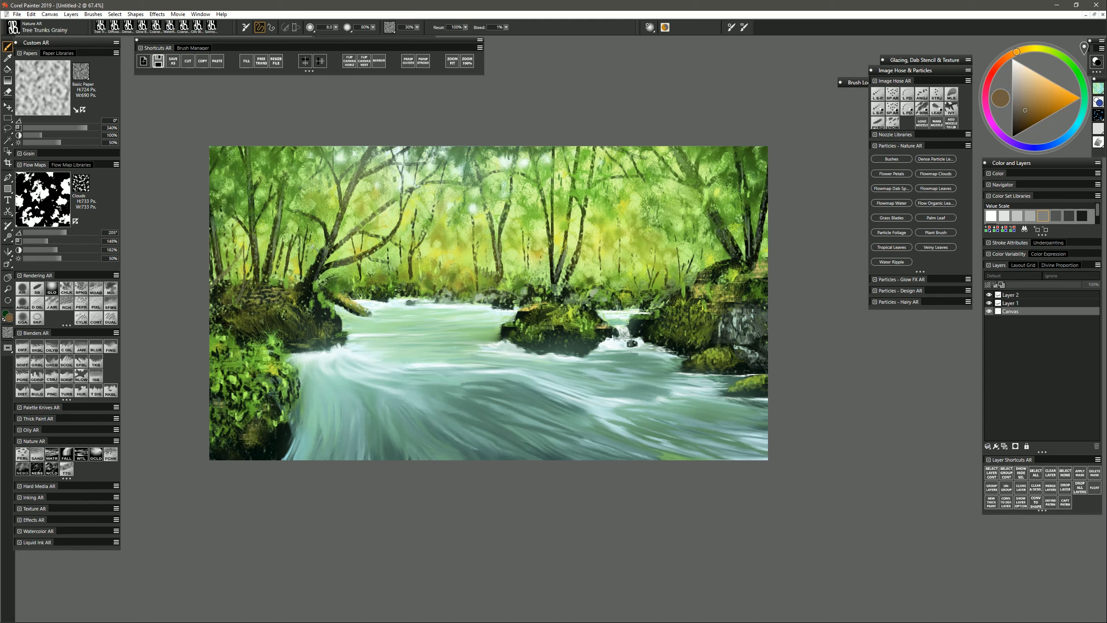
pyautogui.keyDown('alt'); pyautogui.click(237, 291); pyautogui.keyUp('alt')
pyautogui.click(1021, 69)
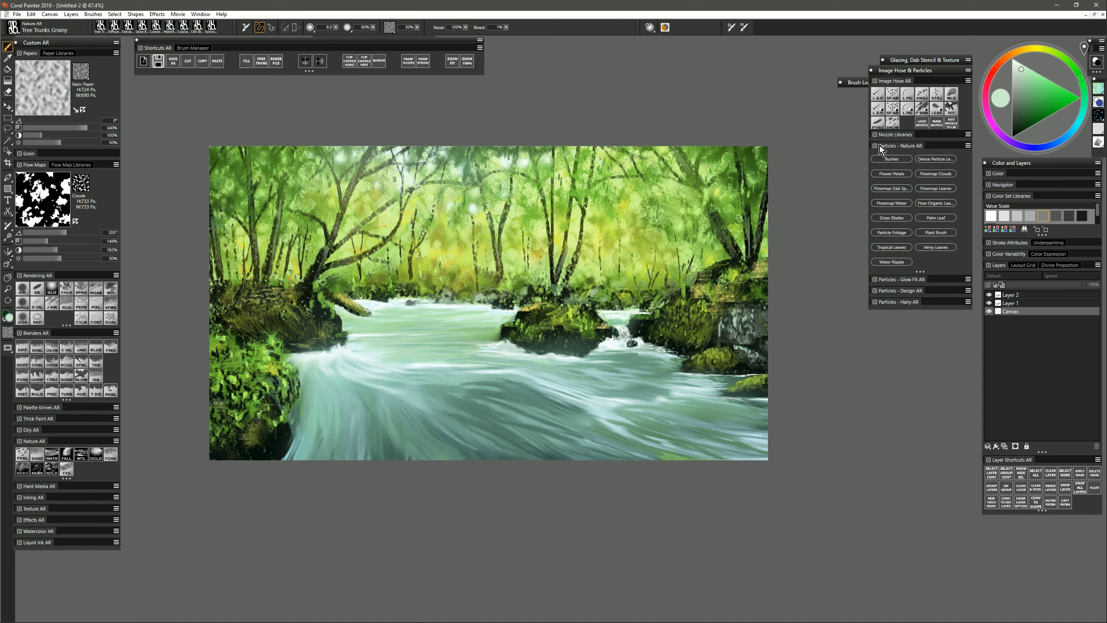
pyautogui.moveTo(602, 266)
pyautogui.mouseDown()
pyautogui.moveTo(624, 310)
pyautogui.moveTo(592, 303)
pyautogui.mouseUp()
pyautogui.moveTo(626, 269); pyautogui.dragTo(613, 287)
# Step: Add bright yellow-green accents to the foreground bush and pale green twigs above the midstream island in sampled colors
pyautogui.keyDown('alt'); pyautogui.click(653, 305); pyautogui.keyUp('alt')
pyautogui.keyDown('alt'); pyautogui.click(745, 382); pyautogui.keyUp('alt')
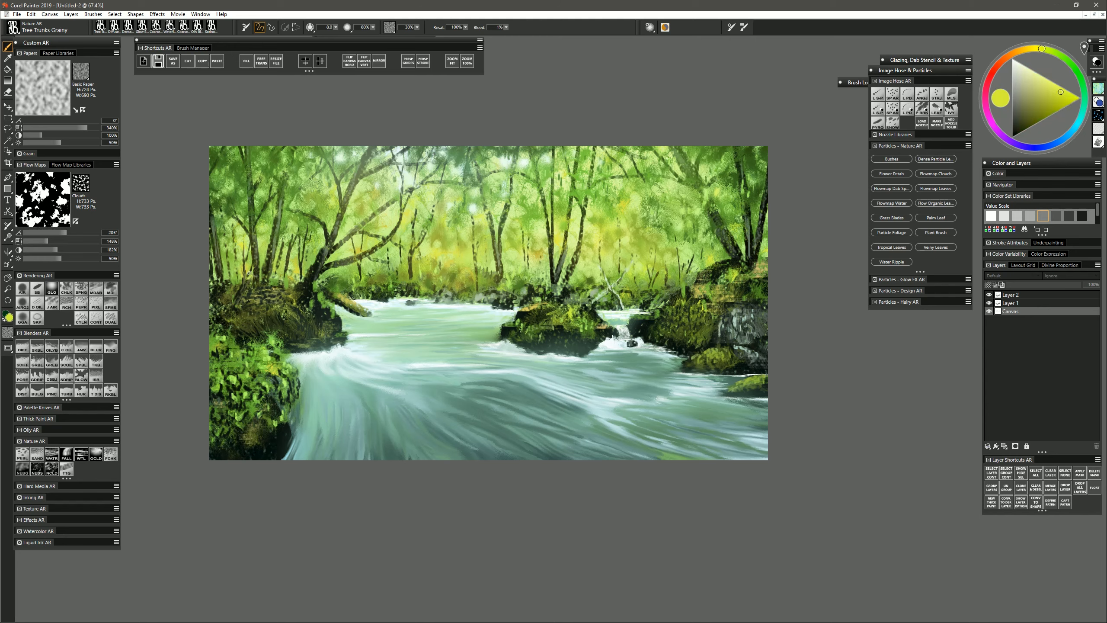
pyautogui.moveTo(283, 346); pyautogui.dragTo(266, 336)
pyautogui.keyDown('alt'); pyautogui.click(723, 271); pyautogui.keyUp('alt')
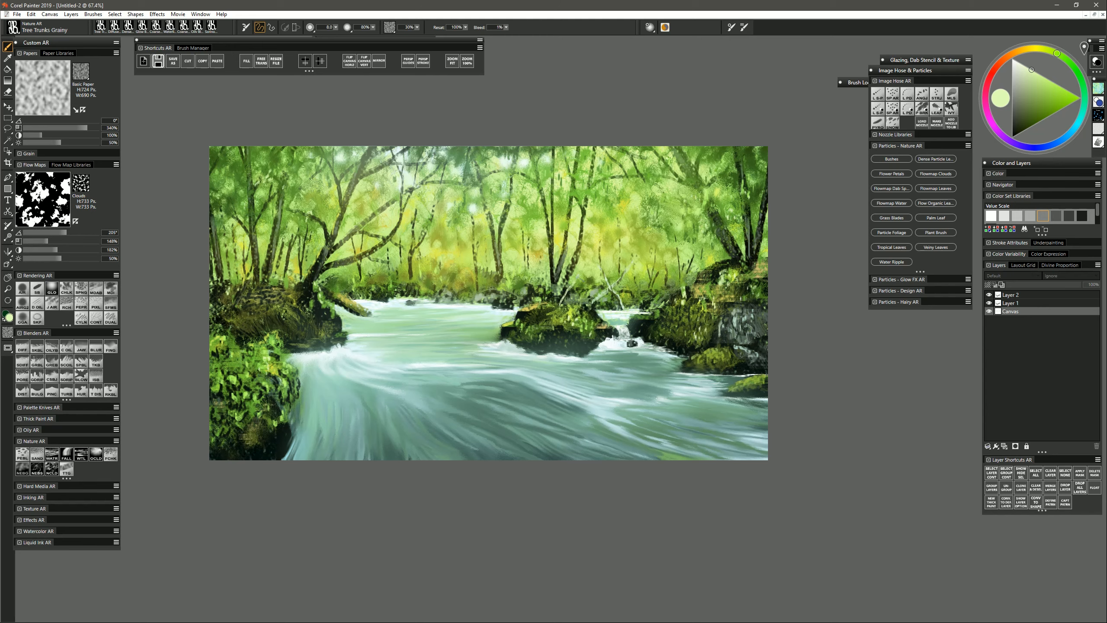
pyautogui.moveTo(584, 265); pyautogui.dragTo(558, 305)
# Step: Choose white and paint foam strokes on the current, along the distant waterline and around the midstream island's base
pyautogui.press('m')
pyautogui.moveTo(454, 364)
pyautogui.mouseDown()
pyautogui.moveTo(422, 373)
pyautogui.moveTo(469, 367)
pyautogui.mouseUp()
pyautogui.moveTo(1018, 62); pyautogui.dragTo(1004, 41)
pyautogui.moveTo(342, 281)
pyautogui.mouseDown()
pyautogui.moveTo(306, 283)
pyautogui.moveTo(422, 297)
pyautogui.mouseUp()
pyautogui.press('b')
pyautogui.moveTo(492, 334); pyautogui.dragTo(589, 349)
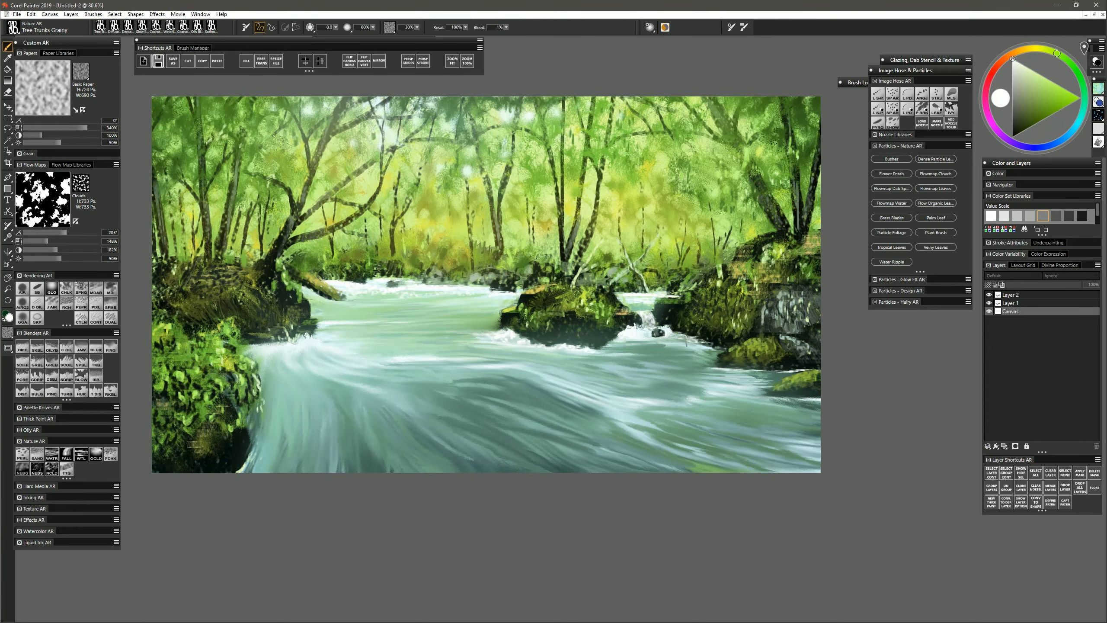
# Step: Add white foam below the right bank, beside the foreground bush and across the foreground current, and flip the canvas horizontally
pyautogui.moveTo(703, 367); pyautogui.dragTo(767, 369)
pyautogui.moveTo(599, 407); pyautogui.dragTo(643, 404)
pyautogui.moveTo(284, 340); pyautogui.dragTo(270, 345)
pyautogui.moveTo(251, 454); pyautogui.dragTo(239, 470)
pyautogui.moveTo(799, 446); pyautogui.dragTo(820, 455)
pyautogui.moveTo(756, 465)
pyautogui.mouseDown()
pyautogui.moveTo(785, 471)
pyautogui.moveTo(709, 499)
pyautogui.moveTo(623, 376)
pyautogui.moveTo(633, 392)
pyautogui.mouseUp()
pyautogui.press('m')
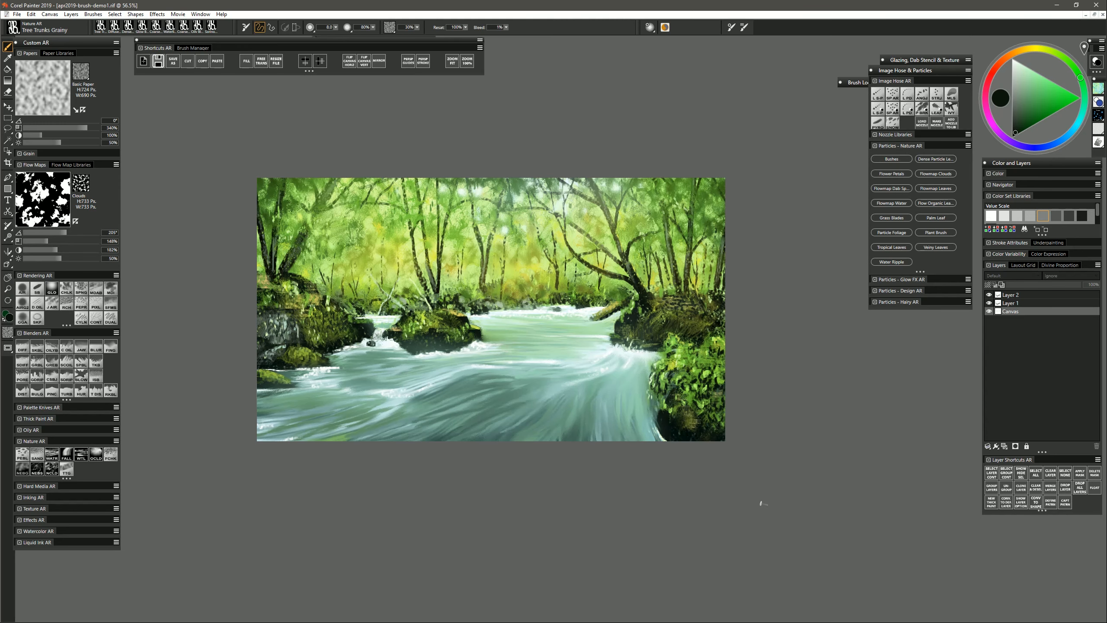
# Step: Blend the left trees' foliage, the mossy left bank and the midstream island with the Springy Blender
pyautogui.click(80, 365)
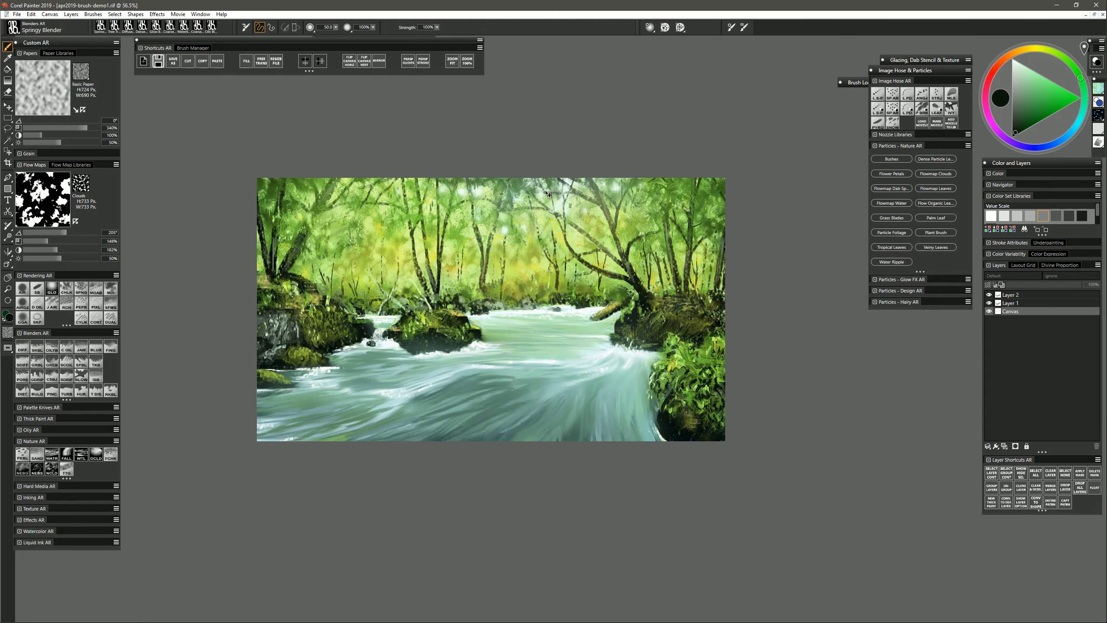
pyautogui.moveTo(267, 201); pyautogui.dragTo(290, 221)
pyautogui.moveTo(283, 288); pyautogui.dragTo(326, 315)
pyautogui.moveTo(412, 320); pyautogui.dragTo(454, 334)
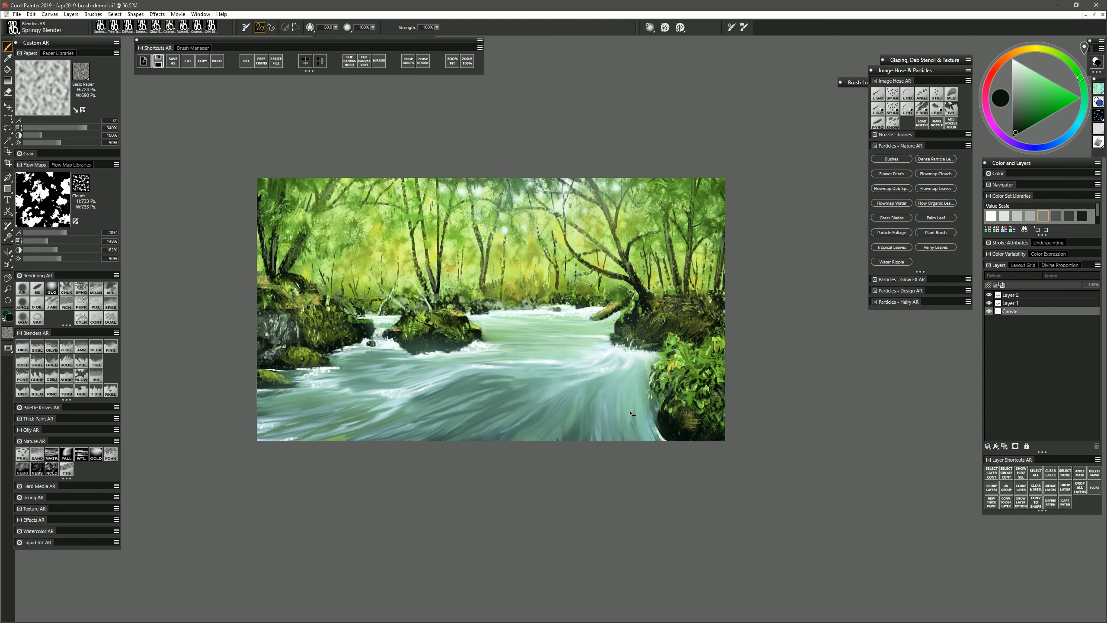
# Step: Touch up the base of the leaning tree with the Tree Trunks Grainy brush in colors sampled from the scene
pyautogui.click(66, 470)
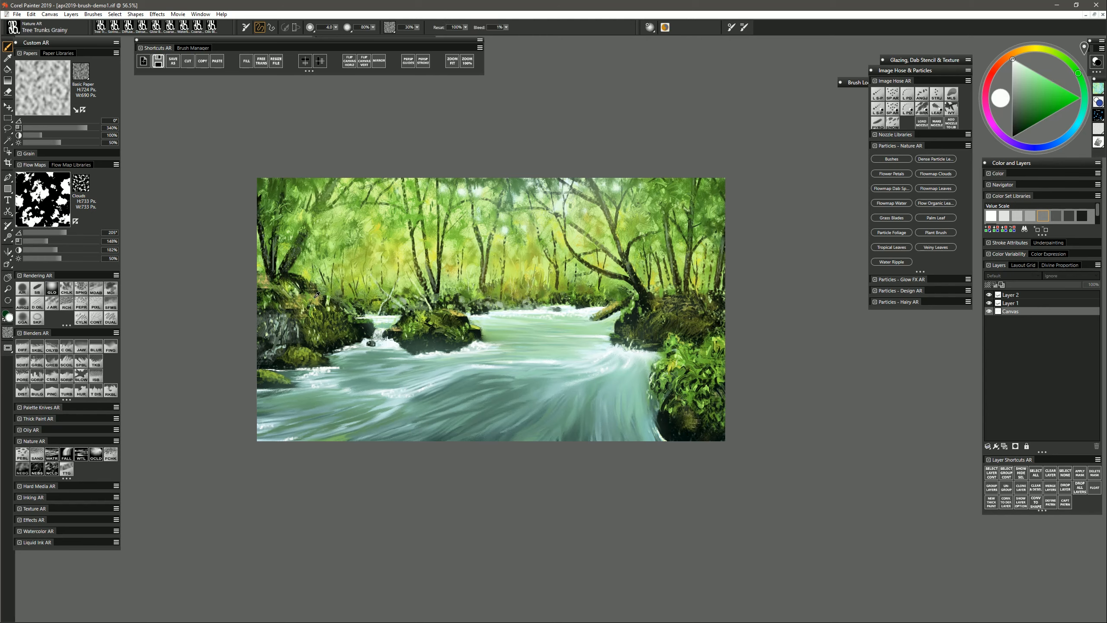
pyautogui.keyDown('alt'); pyautogui.click(646, 286); pyautogui.keyUp('alt')
pyautogui.moveTo(654, 283); pyautogui.dragTo(656, 267)
pyautogui.keyDown('alt'); pyautogui.click(627, 351); pyautogui.keyUp('alt')
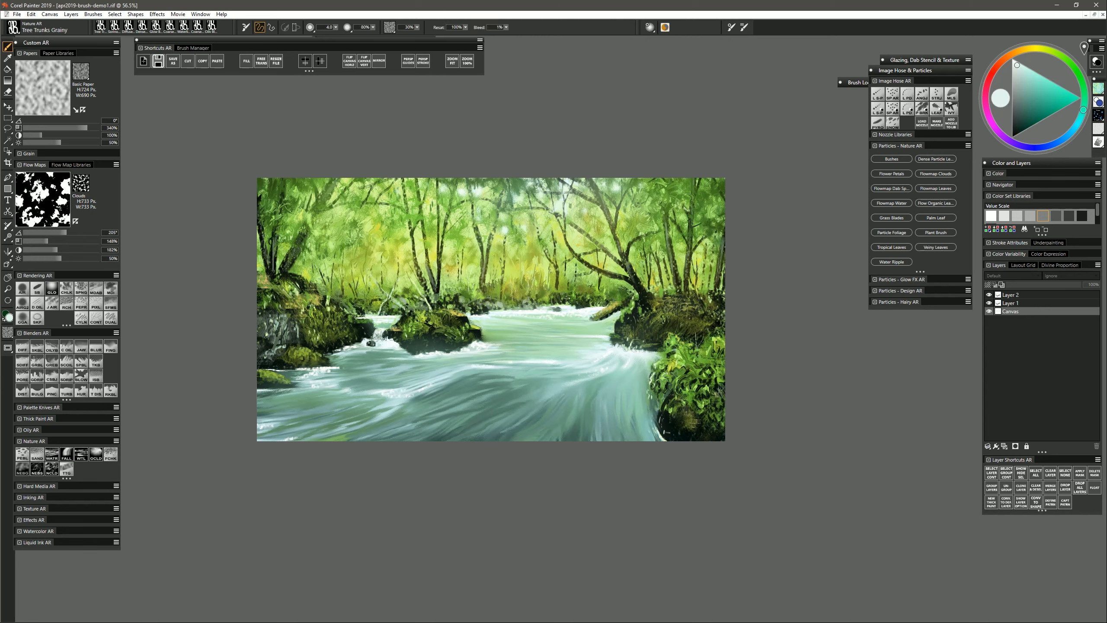
# Step: Sample a near-black, enlarge the Tree Trunks Grainy brush to 7.0, and paint thin trunks and branches through the trees
pyautogui.keyDown('alt'); pyautogui.click(406, 341); pyautogui.keyUp('alt')
pyautogui.press(']')
pyautogui.moveTo(318, 236); pyautogui.dragTo(359, 207)
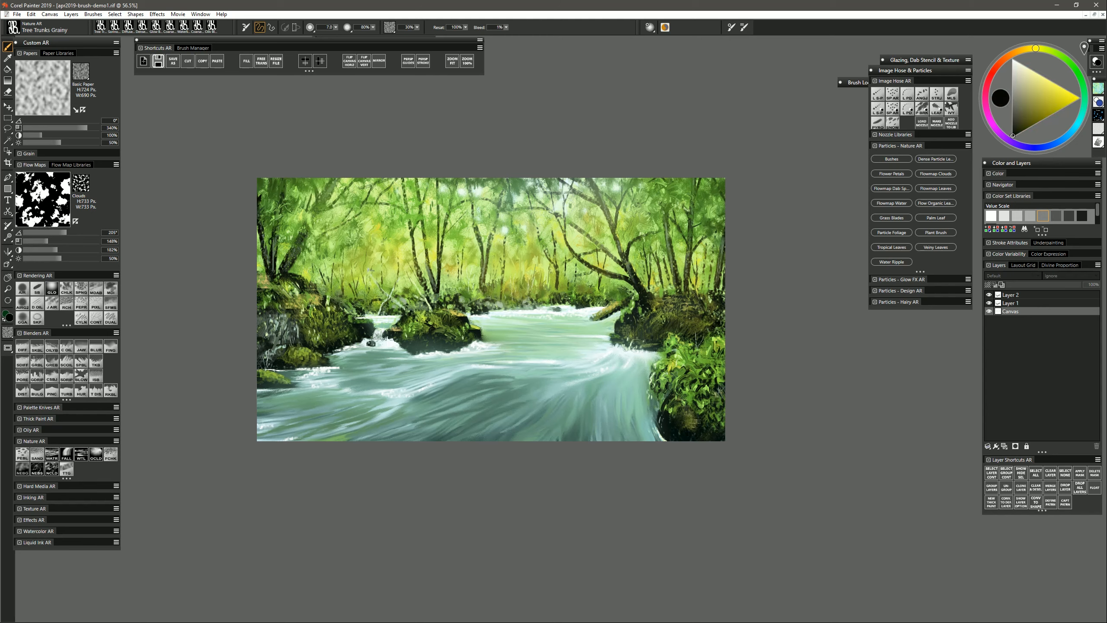
pyautogui.moveTo(372, 267); pyautogui.dragTo(380, 214)
pyautogui.moveTo(495, 268); pyautogui.dragTo(504, 223)
pyautogui.moveTo(522, 272)
pyautogui.mouseDown()
pyautogui.moveTo(527, 226)
pyautogui.moveTo(602, 204)
pyautogui.mouseUp()
pyautogui.moveTo(635, 228); pyautogui.dragTo(657, 192)
# Step: Paint bright yellow light strokes between the background trunks and soften them with a blender
pyautogui.click(1080, 98)
pyautogui.moveTo(536, 242); pyautogui.dragTo(538, 268)
pyautogui.moveTo(519, 240); pyautogui.dragTo(519, 258)
pyautogui.moveTo(473, 245); pyautogui.dragTo(473, 265)
pyautogui.moveTo(364, 246)
pyautogui.mouseDown()
pyautogui.moveTo(364, 264)
pyautogui.moveTo(327, 244)
pyautogui.mouseUp()
pyautogui.click(1051, 51)
pyautogui.click(1036, 48)
pyautogui.moveTo(551, 242)
pyautogui.mouseDown()
pyautogui.moveTo(551, 258)
pyautogui.moveTo(515, 283)
pyautogui.mouseUp()
pyautogui.click(66, 361)
pyautogui.moveTo(416, 221); pyautogui.dragTo(416, 246)
# Step: Scatter bright yellow Dense Particle Leaves through the background trees, canopy and far waterline, and over the left bank and foreground bush
pyautogui.click(935, 158)
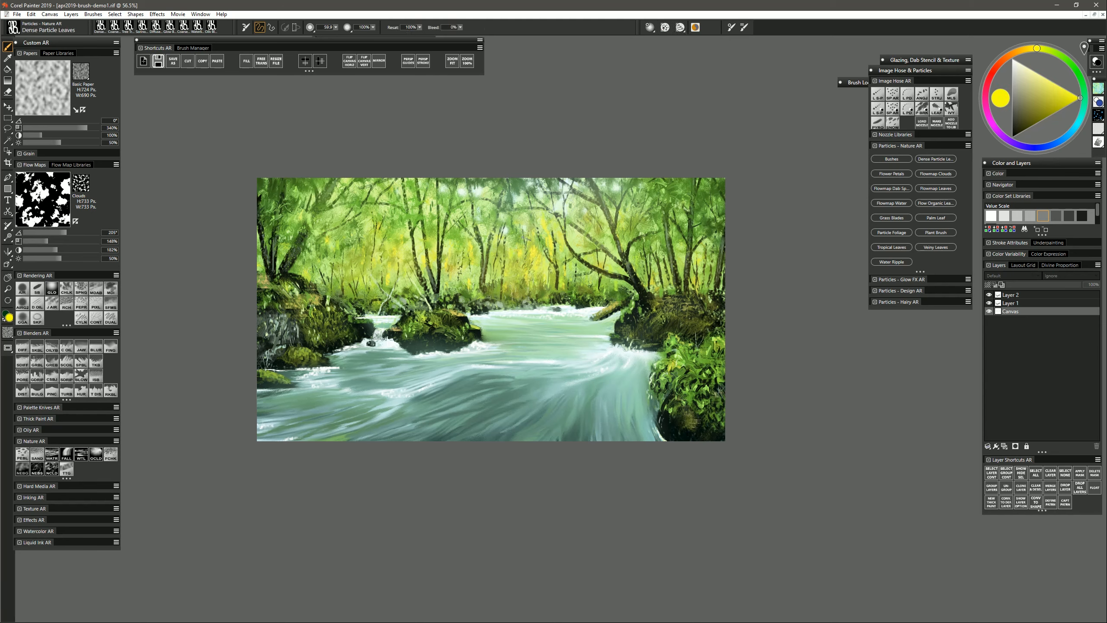
pyautogui.moveTo(521, 229); pyautogui.dragTo(523, 243)
pyautogui.moveTo(430, 233); pyautogui.dragTo(433, 254)
pyautogui.moveTo(571, 275); pyautogui.dragTo(573, 296)
pyautogui.moveTo(405, 293); pyautogui.dragTo(459, 300)
pyautogui.moveTo(641, 238); pyautogui.dragTo(643, 279)
pyautogui.moveTo(642, 196); pyautogui.dragTo(643, 205)
pyautogui.moveTo(501, 183); pyautogui.dragTo(503, 202)
pyautogui.moveTo(717, 227); pyautogui.dragTo(718, 254)
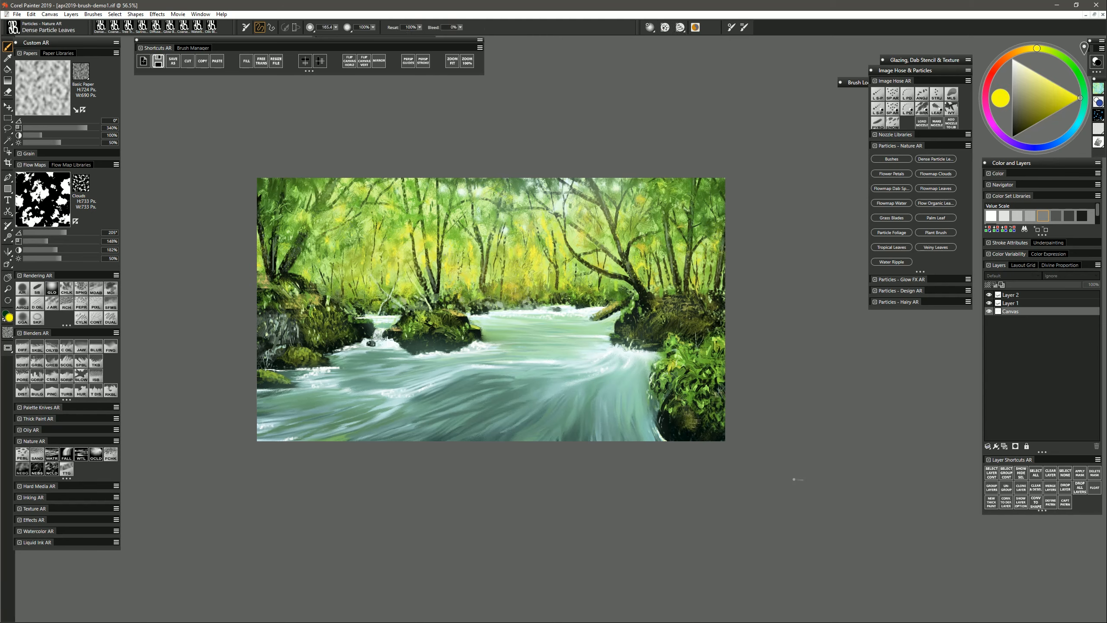
pyautogui.moveTo(331, 306); pyautogui.dragTo(341, 322)
pyautogui.moveTo(680, 345)
pyautogui.mouseDown()
pyautogui.moveTo(697, 367)
pyautogui.moveTo(698, 405)
pyautogui.mouseUp()
# Step: Add dark green Dense Particle Leaves on the right bank, along the far waterline and over the midstream island
pyautogui.click(1076, 70)
pyautogui.click(1037, 123)
pyautogui.moveTo(716, 283); pyautogui.dragTo(715, 303)
pyautogui.moveTo(467, 283)
pyautogui.mouseDown()
pyautogui.moveTo(468, 298)
pyautogui.moveTo(511, 296)
pyautogui.mouseUp()
pyautogui.moveTo(404, 288); pyautogui.dragTo(454, 323)
# Step: Brush medium and dark brown Dense Particle Leaves onto the left bank, the fallen log and the base of the foreground bush
pyautogui.click(1009, 56)
pyautogui.click(1030, 107)
pyautogui.moveTo(305, 308); pyautogui.dragTo(326, 318)
pyautogui.moveTo(575, 307); pyautogui.dragTo(599, 304)
pyautogui.moveTo(705, 434); pyautogui.dragTo(695, 439)
pyautogui.click(1026, 126)
pyautogui.moveTo(318, 309); pyautogui.dragTo(335, 325)
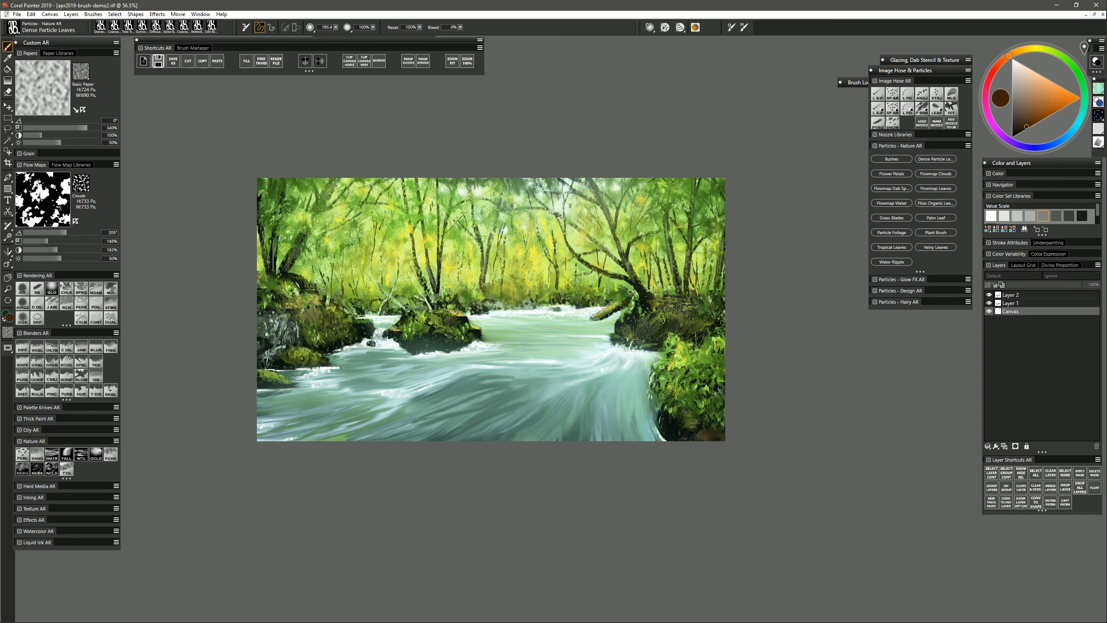
# Step: Create a Multiply layer, airbrush a dark teal shadow across the foreground with Digital Airbrush AR, and set its opacity to 34%
pyautogui.click(1004, 445)
pyautogui.click(1013, 275)
pyautogui.click(1002, 356)
pyautogui.click(1080, 118)
pyautogui.click(23, 288)
pyautogui.moveTo(266, 449)
pyautogui.mouseDown()
pyautogui.moveTo(448, 413)
pyautogui.moveTo(799, 446)
pyautogui.mouseUp()
pyautogui.moveTo(799, 446); pyautogui.dragTo(286, 416)
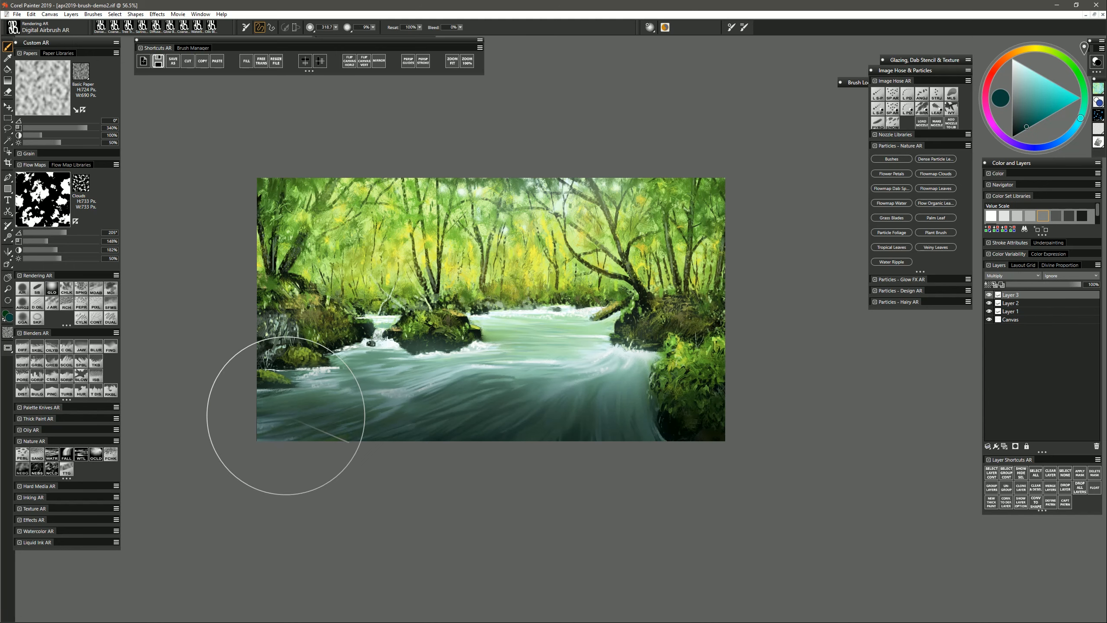
pyautogui.moveTo(1080, 284); pyautogui.dragTo(1030, 283)
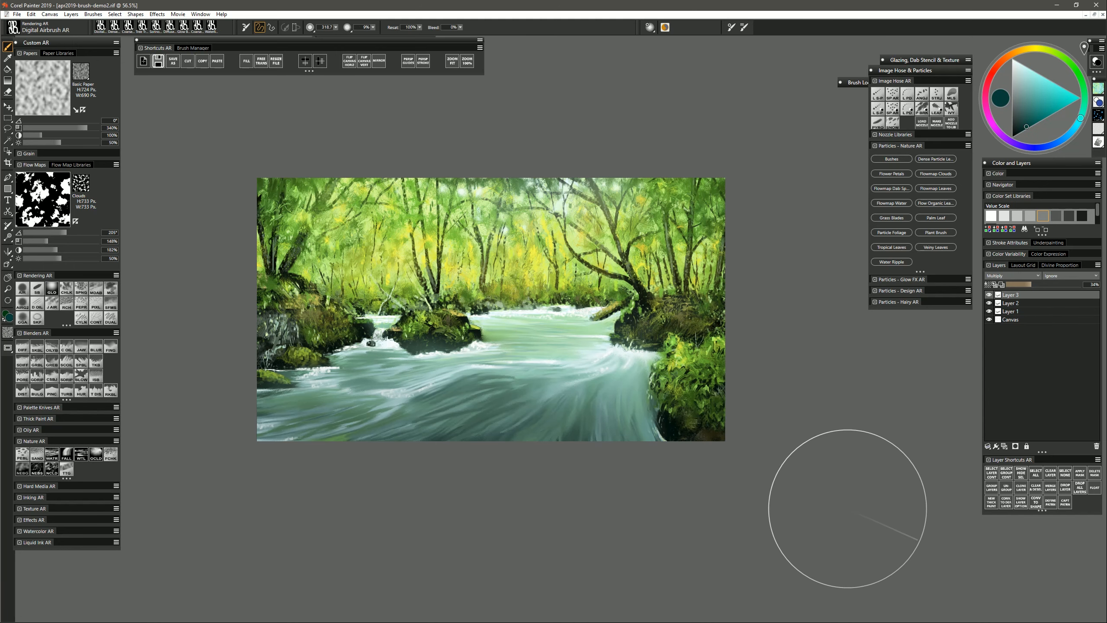
# Step: Create a Default layer and brush green Dense Particle Leaves over the upper left trees and the right bank
pyautogui.click(1003, 446)
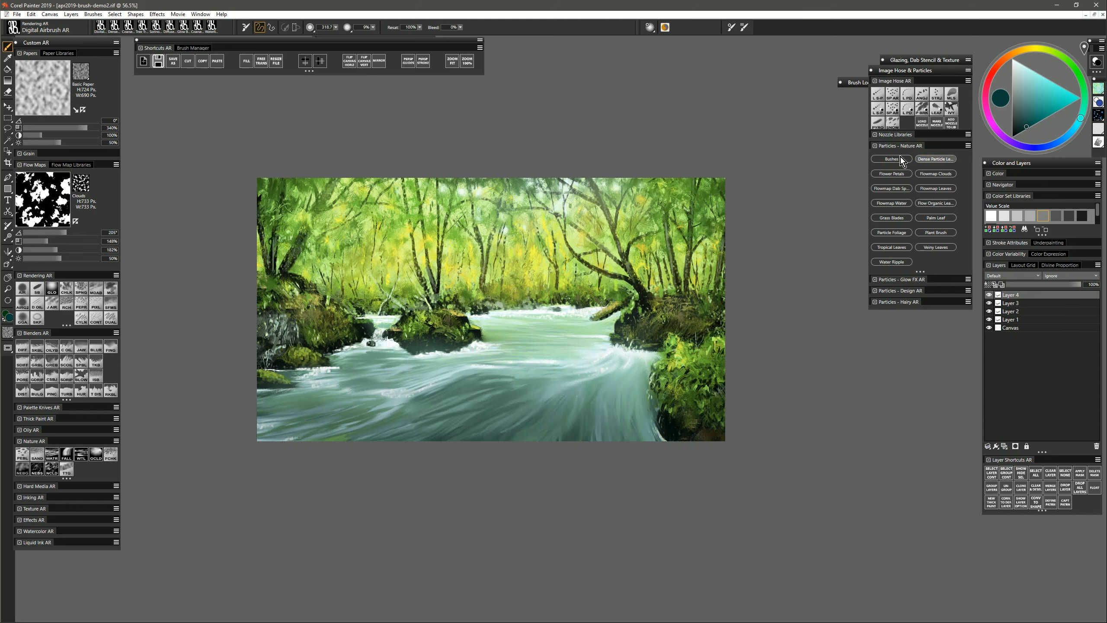
pyautogui.click(936, 159)
pyautogui.click(1081, 81)
pyautogui.moveTo(326, 219)
pyautogui.mouseDown()
pyautogui.moveTo(292, 201)
pyautogui.moveTo(390, 233)
pyautogui.moveTo(324, 190)
pyautogui.moveTo(287, 205)
pyautogui.mouseUp()
pyautogui.click(1041, 103)
pyautogui.moveTo(357, 220); pyautogui.dragTo(288, 181)
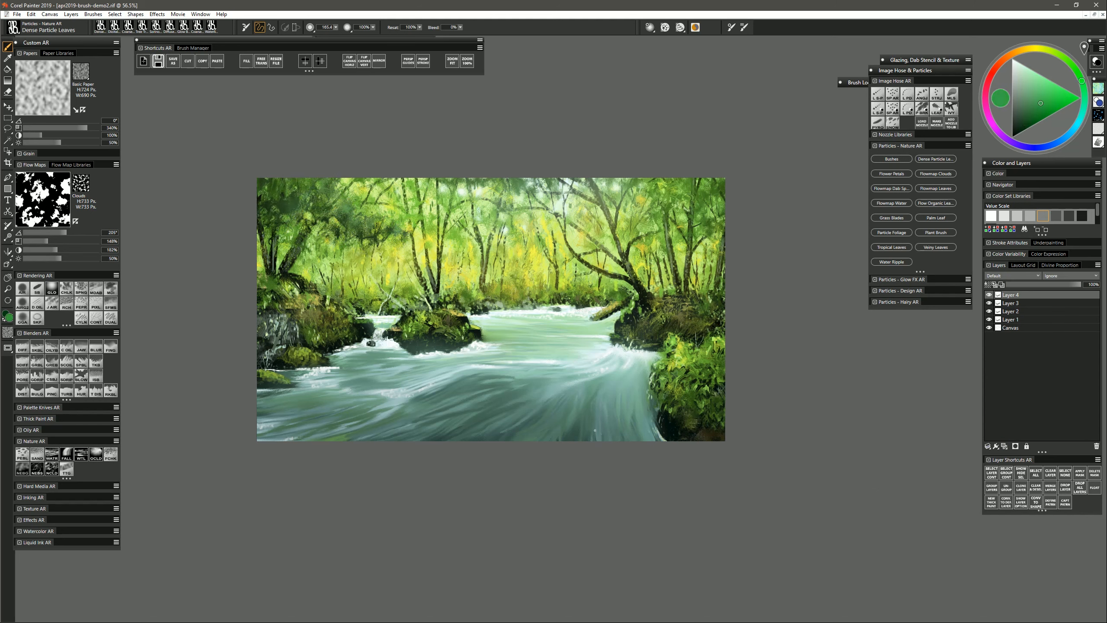
pyautogui.moveTo(699, 295)
pyautogui.mouseDown()
pyautogui.moveTo(728, 286)
pyautogui.moveTo(684, 316)
pyautogui.mouseUp()
# Step: Deepen the left bank, the left tree foliage and the right bank's edge with very dark green Dense Particle Leaves
pyautogui.click(1025, 129)
pyautogui.moveTo(266, 283); pyautogui.dragTo(310, 311)
pyautogui.moveTo(342, 226)
pyautogui.mouseDown()
pyautogui.moveTo(312, 194)
pyautogui.moveTo(275, 214)
pyautogui.mouseUp()
pyautogui.moveTo(367, 227); pyautogui.dragTo(383, 231)
pyautogui.moveTo(643, 310)
pyautogui.mouseDown()
pyautogui.moveTo(660, 286)
pyautogui.moveTo(668, 305)
pyautogui.moveTo(667, 294)
pyautogui.mouseUp()
# Step: Try an olive-yellow Dense Particle Leaves stroke on the left bank and undo it
pyautogui.click(1037, 48)
pyautogui.click(1038, 115)
pyautogui.moveTo(264, 266); pyautogui.dragTo(302, 285)
pyautogui.hotkey('ctrl', 'z')
pyautogui.hotkey('ctrl', 'z')
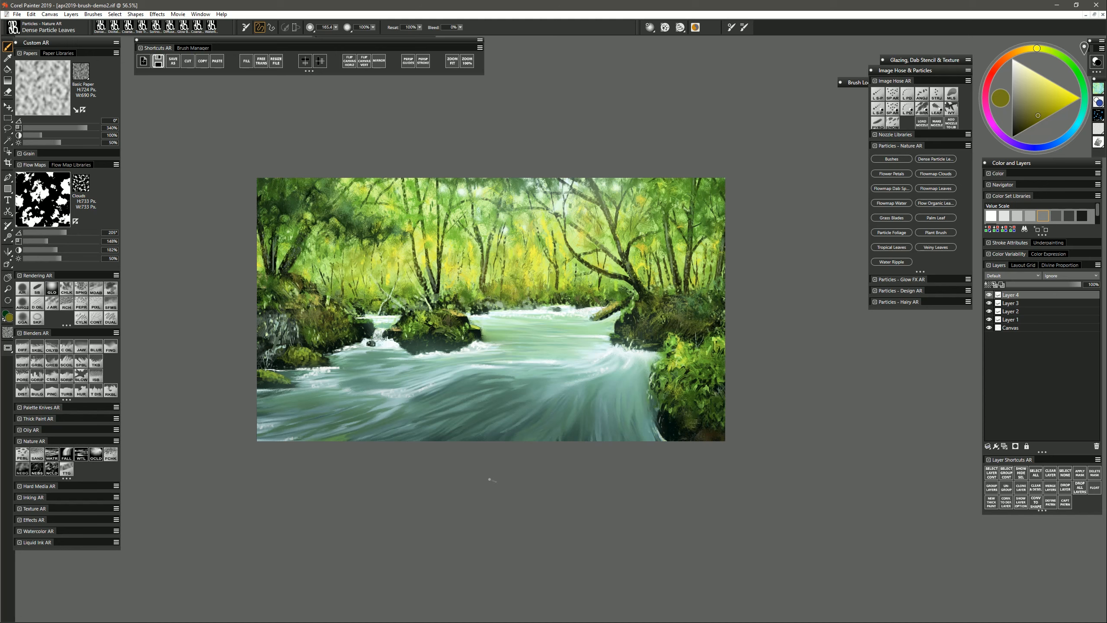
# Step: Switch to the Tree Trunks Grainy brush and sample a near-black from the bush's edge and a pale teal from the water
pyautogui.click(71, 466)
pyautogui.keyDown('alt'); pyautogui.click(655, 395); pyautogui.keyUp('alt')
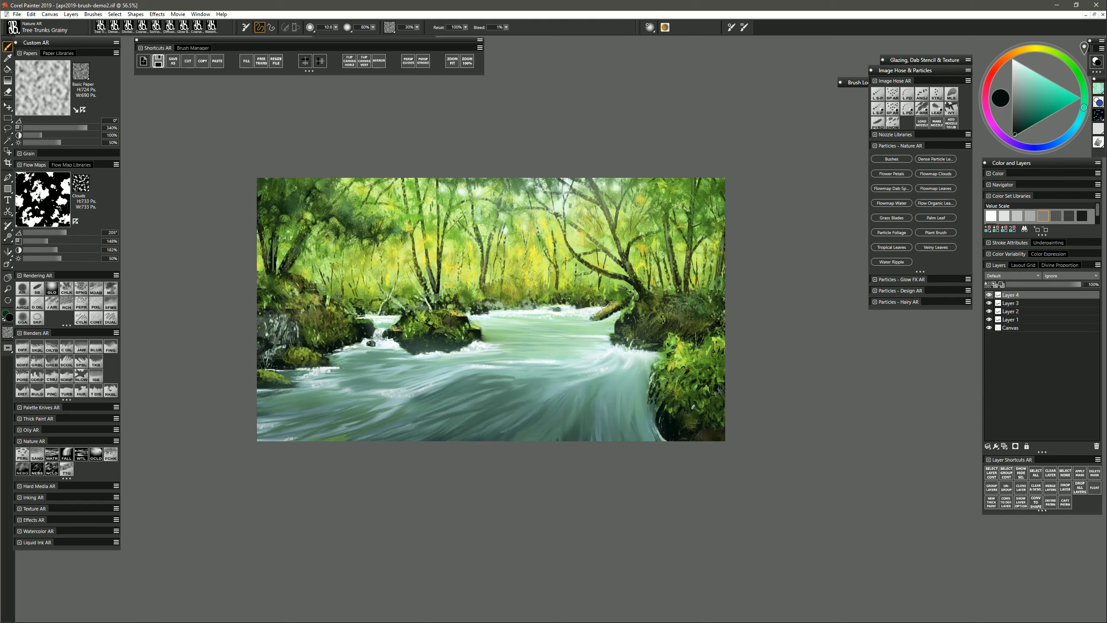
pyautogui.keyDown('alt'); pyautogui.click(629, 361); pyautogui.keyUp('alt')
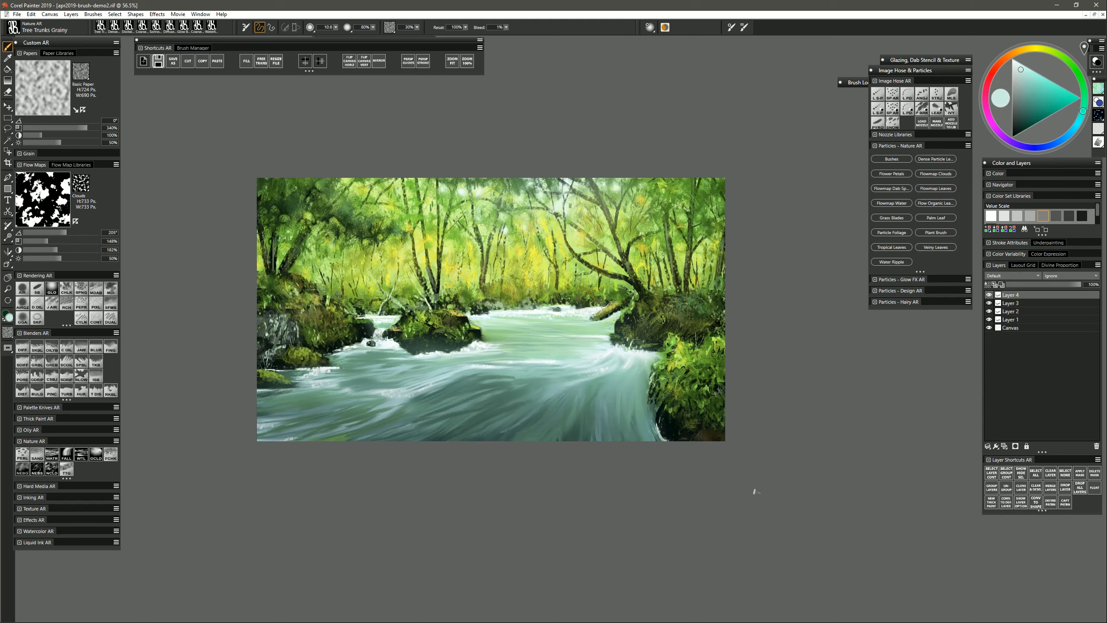